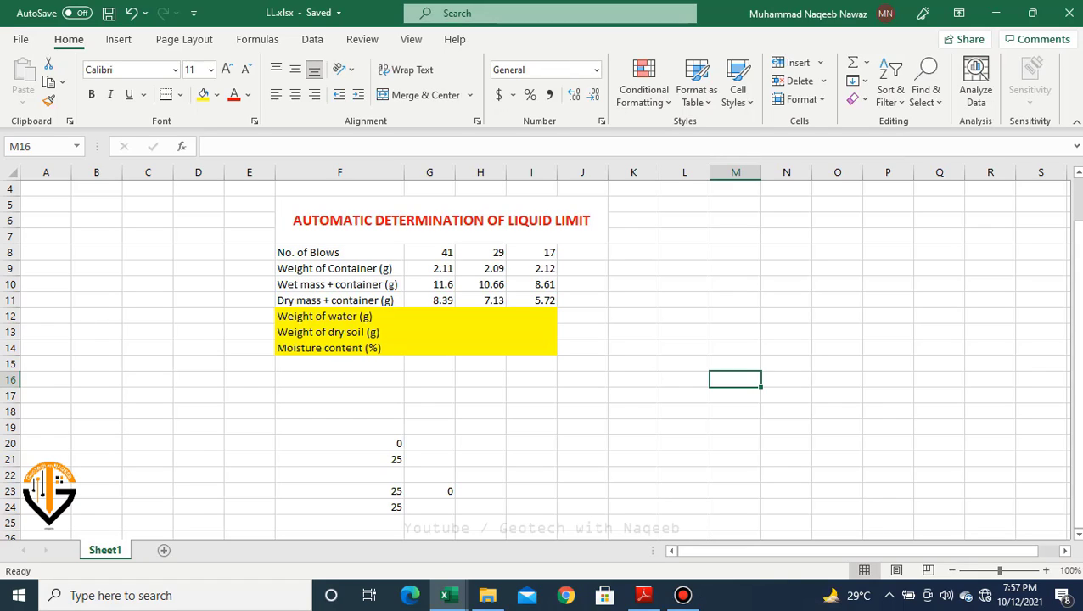
Step: Calculate the weight of water in G12 with =G10-G11 and copy the formula across to I12
left_click(429, 316)
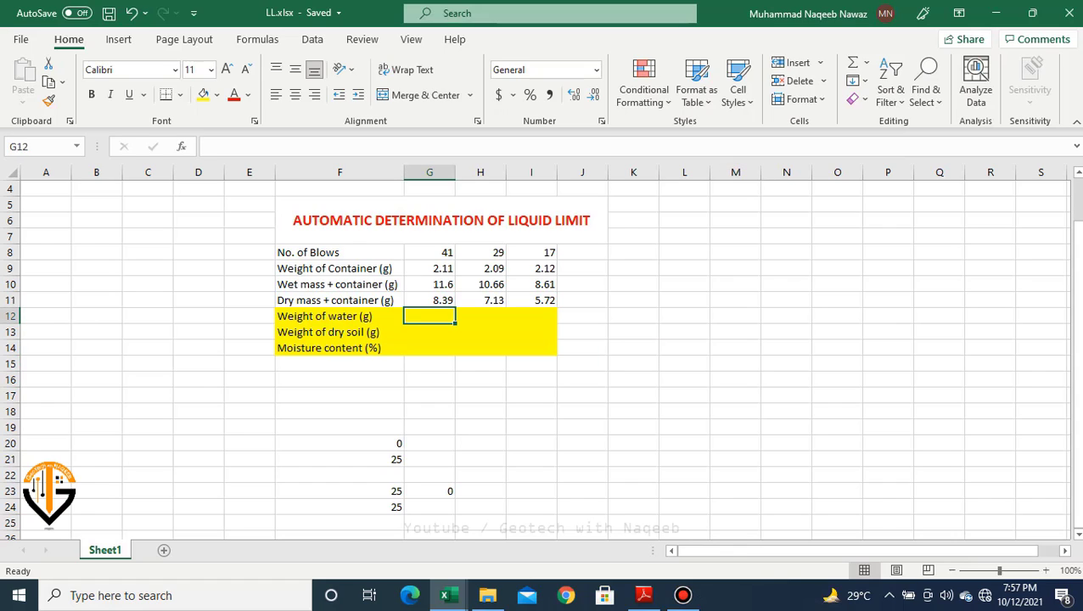
type("=")
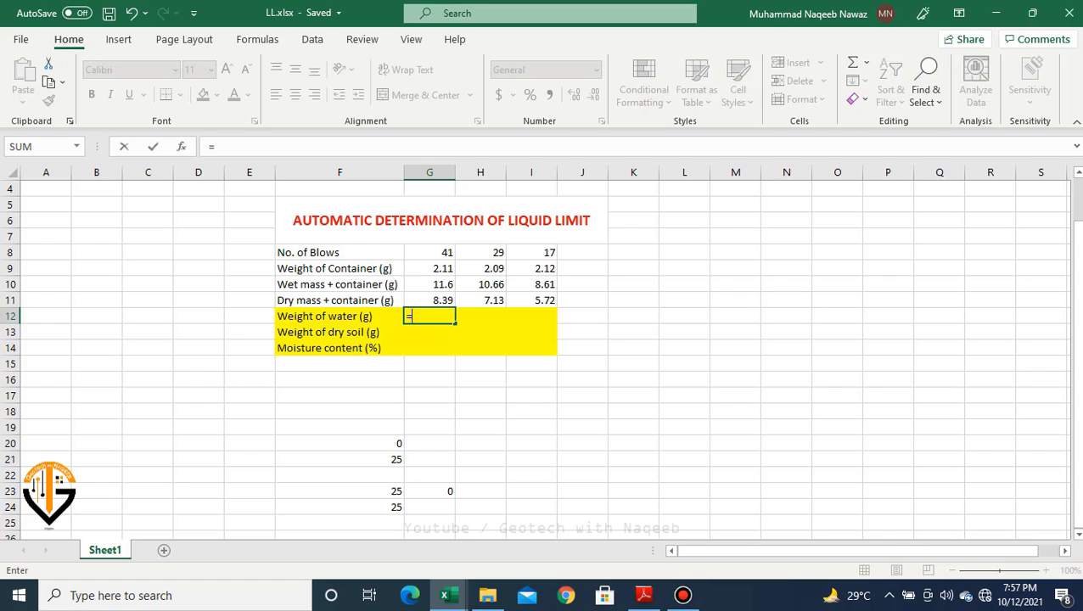
key("Up")
key("Up")
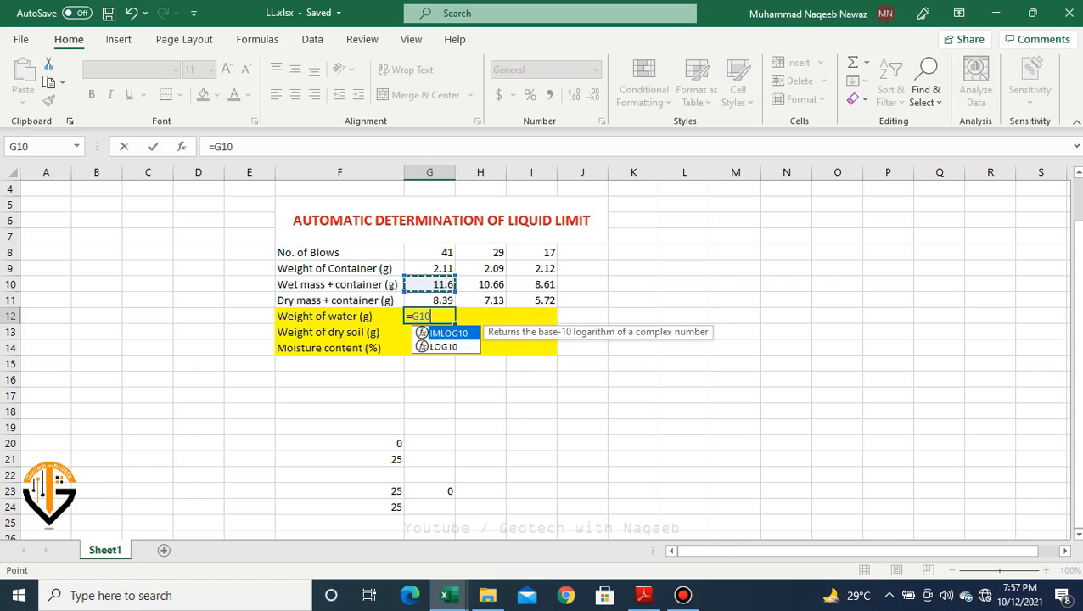
type("-")
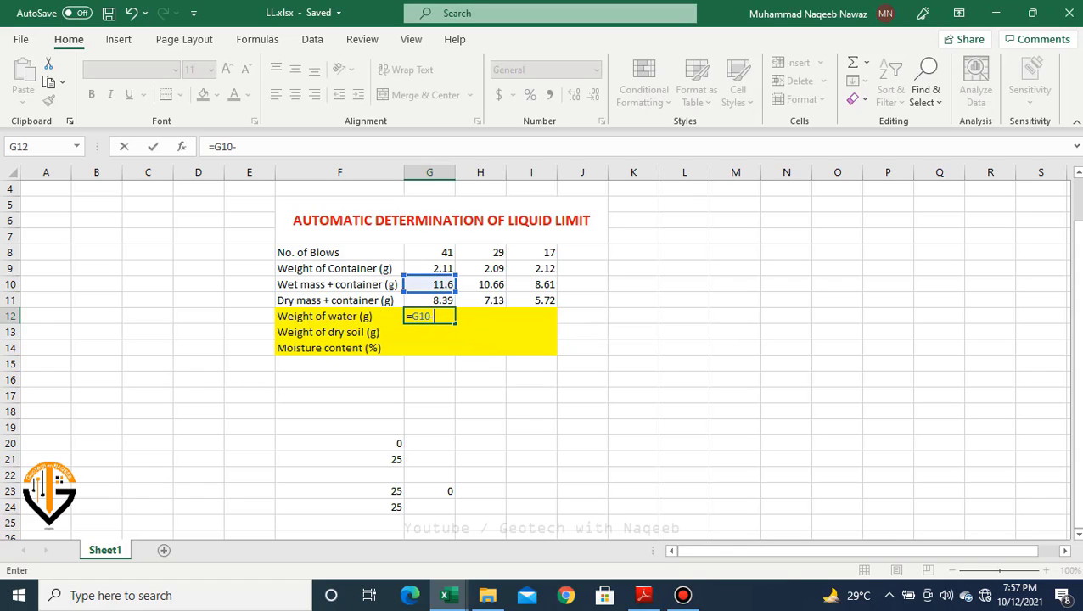
key("Up")
key("Return")
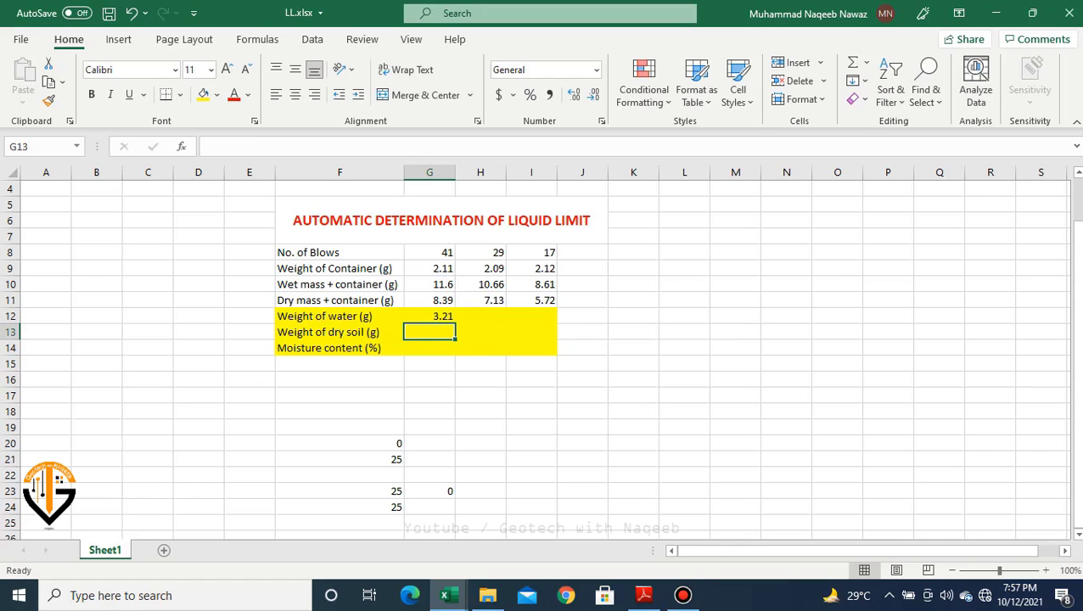
left_click(428, 316)
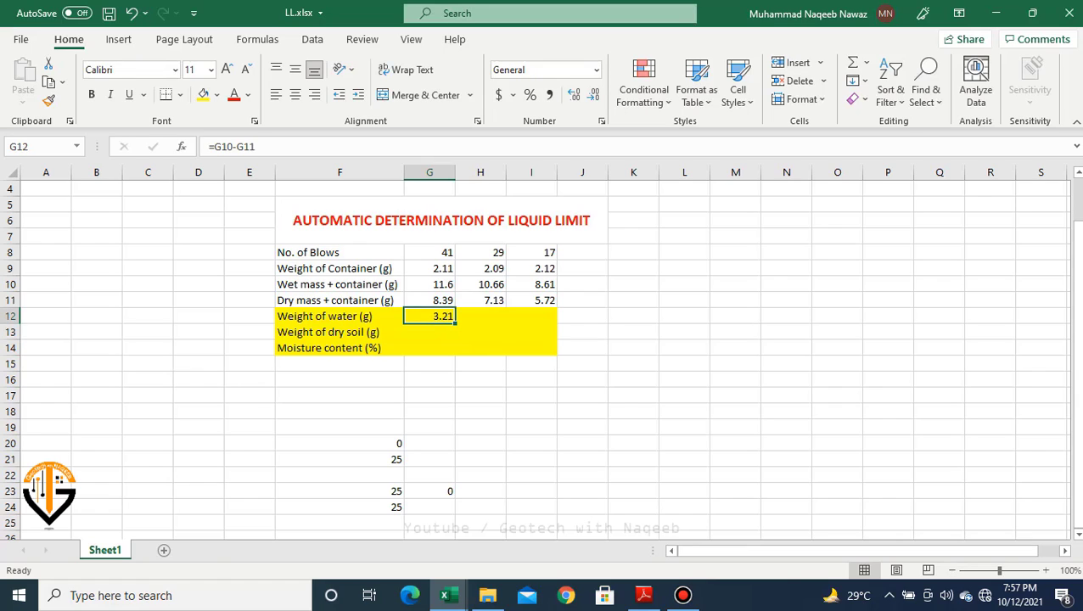
left_click_drag(455, 323, 553, 322)
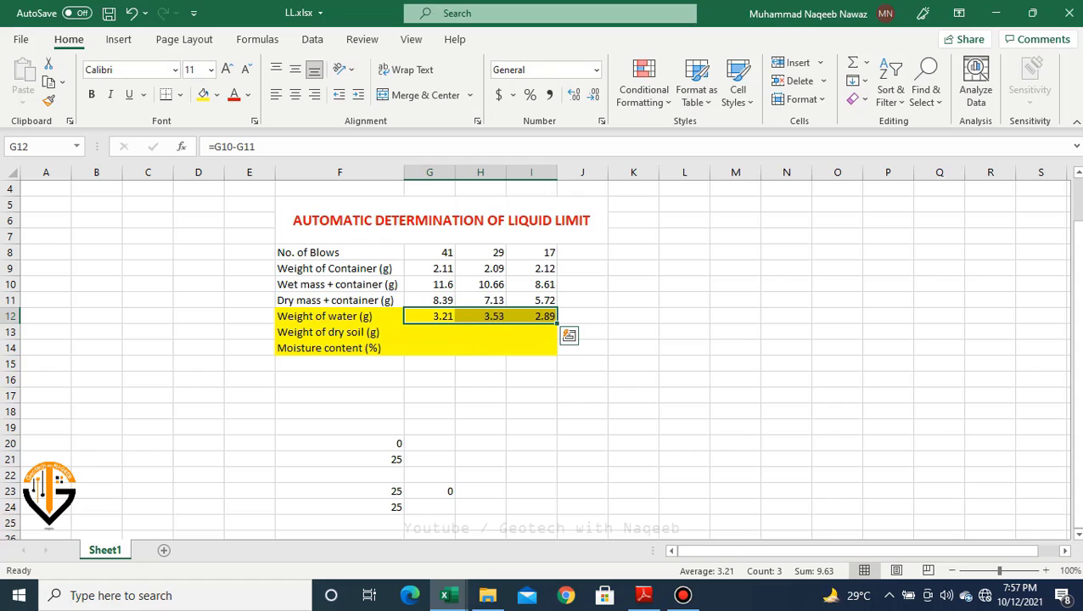
Step: Calculate the weight of dry soil in G13 with =G11-G9 and copy the formula across to I13
left_click(429, 332)
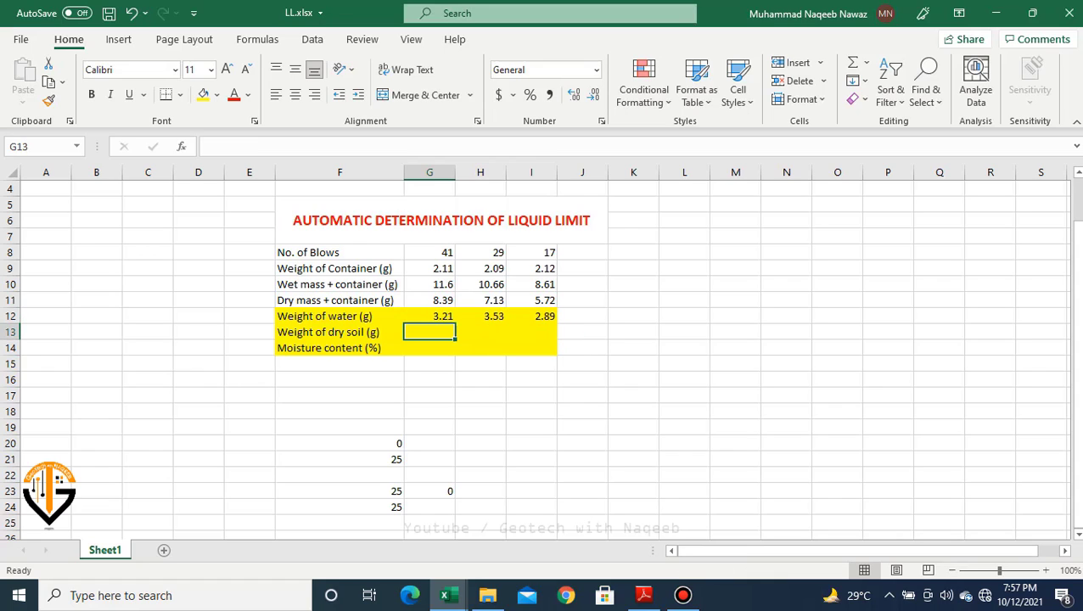
type("=")
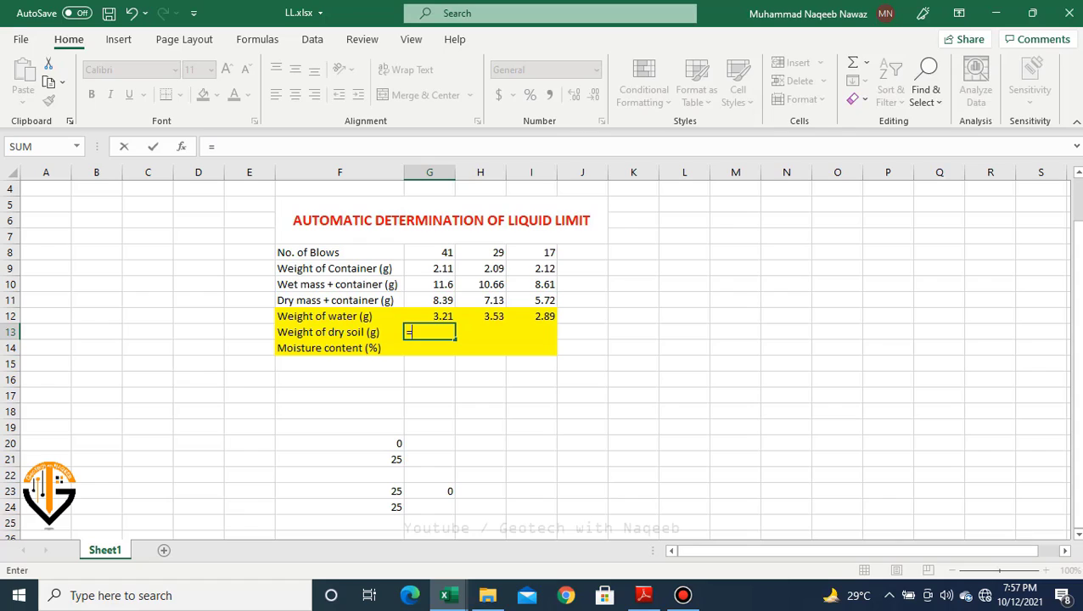
left_click(429, 300)
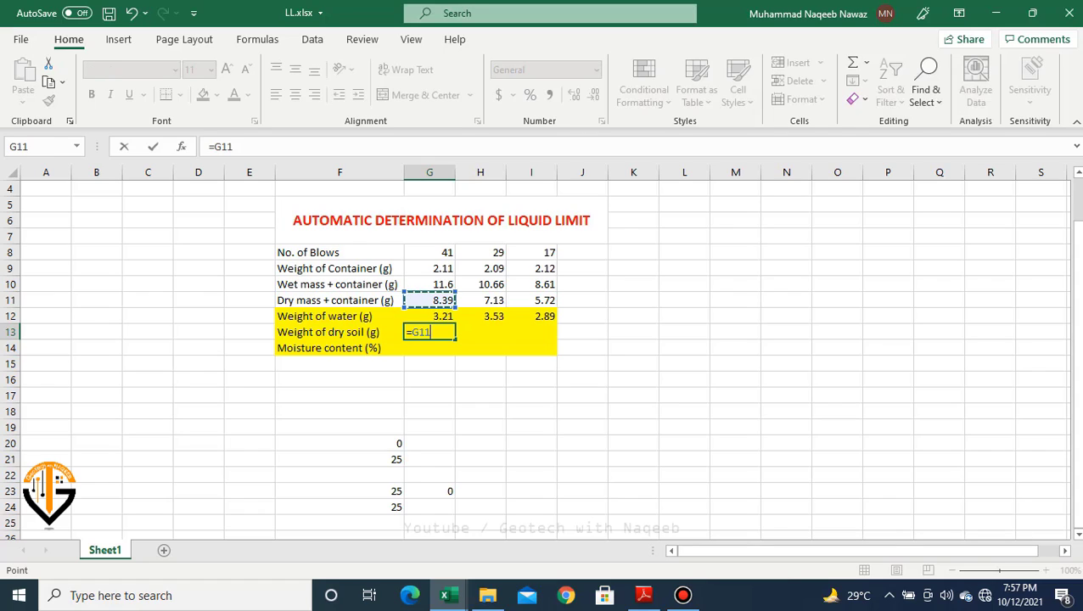
type("-")
left_click(429, 268)
key("Return")
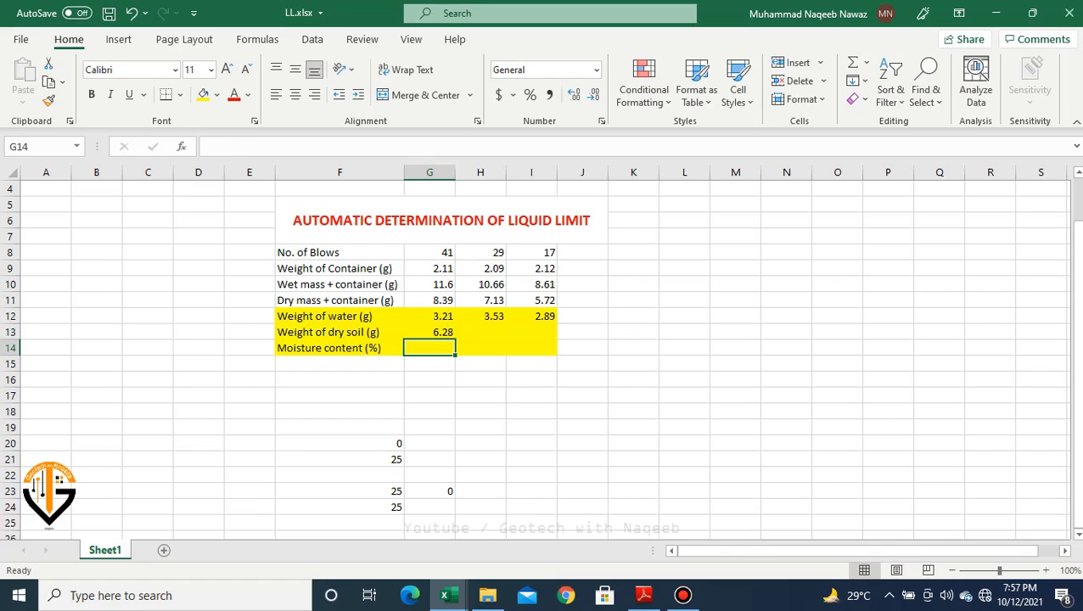
left_click(430, 332)
left_click_drag(455, 339, 541, 332)
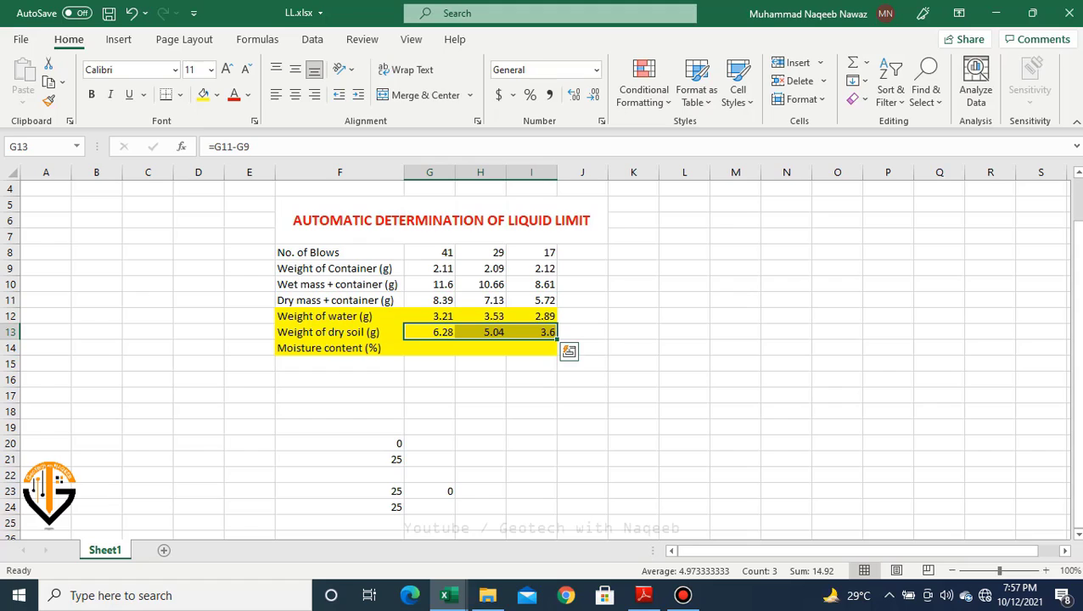
Step: Calculate the moisture content percentage in G14 with the formula =(G12/G13)*100
key("Down")
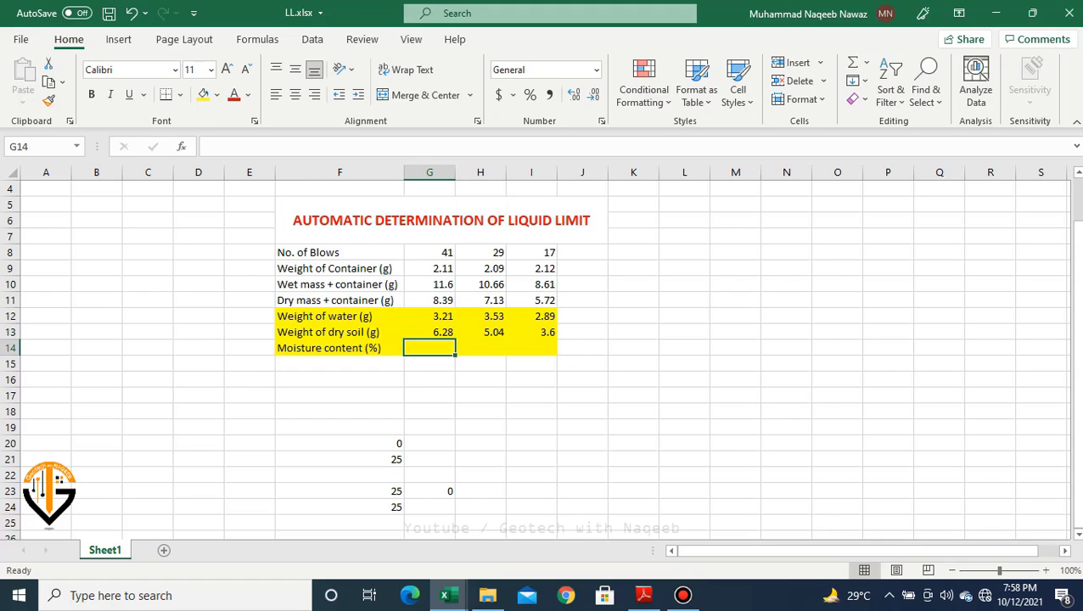
type("=")
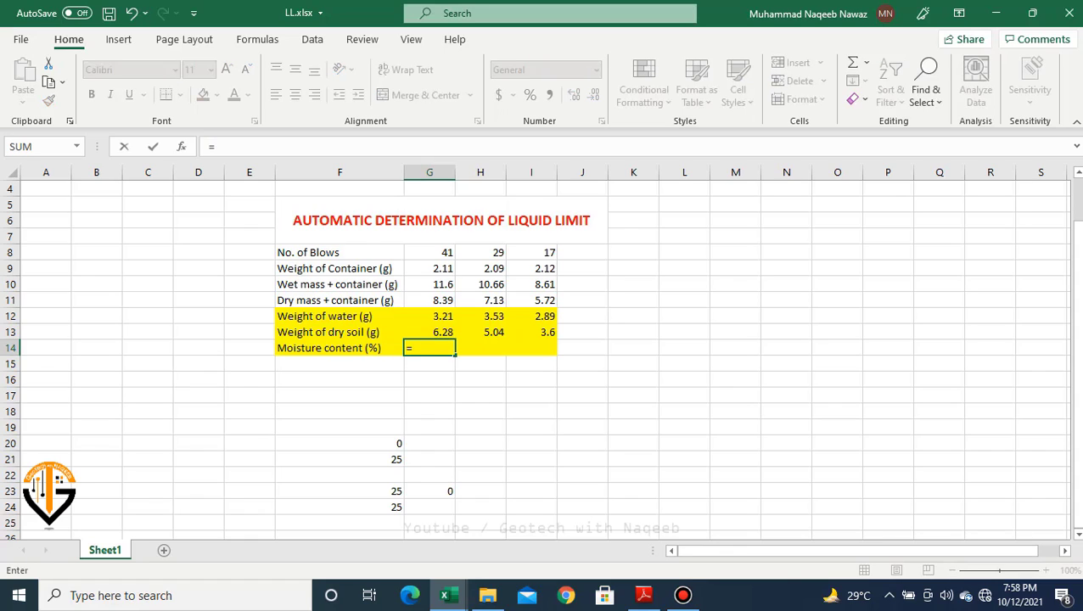
type("*")
type("(")
left_click(428, 316)
type("/")
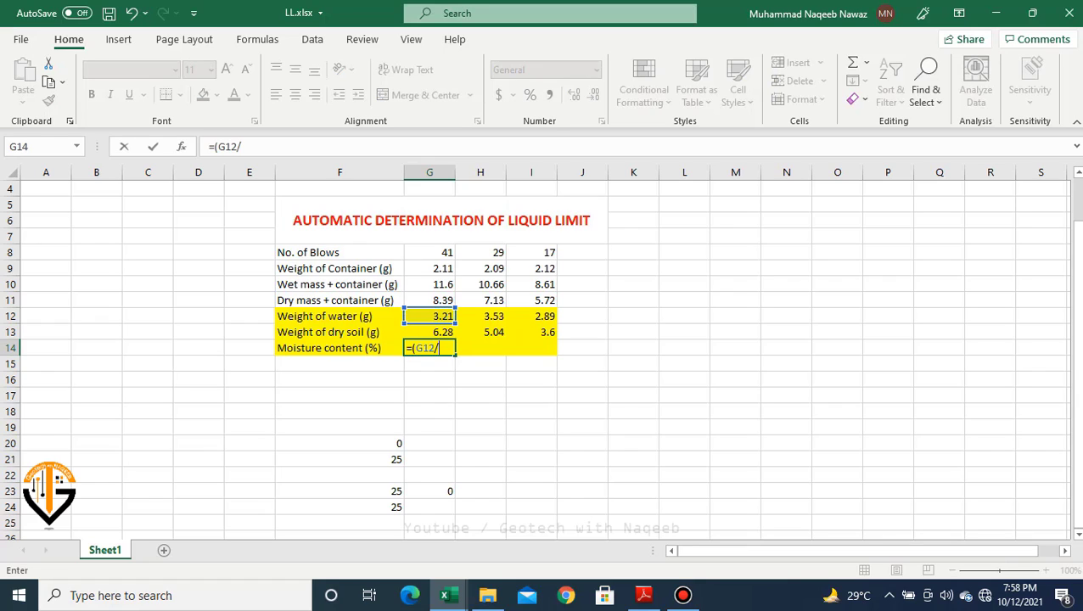
left_click(428, 332)
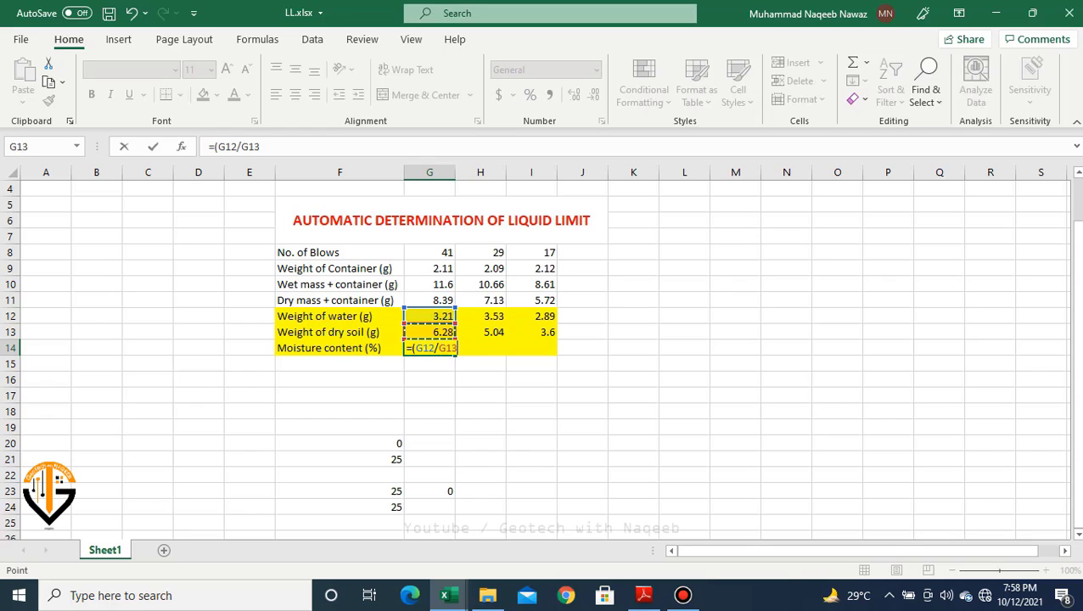
type(")")
type(")")
type("*1")
type("00")
key("Return")
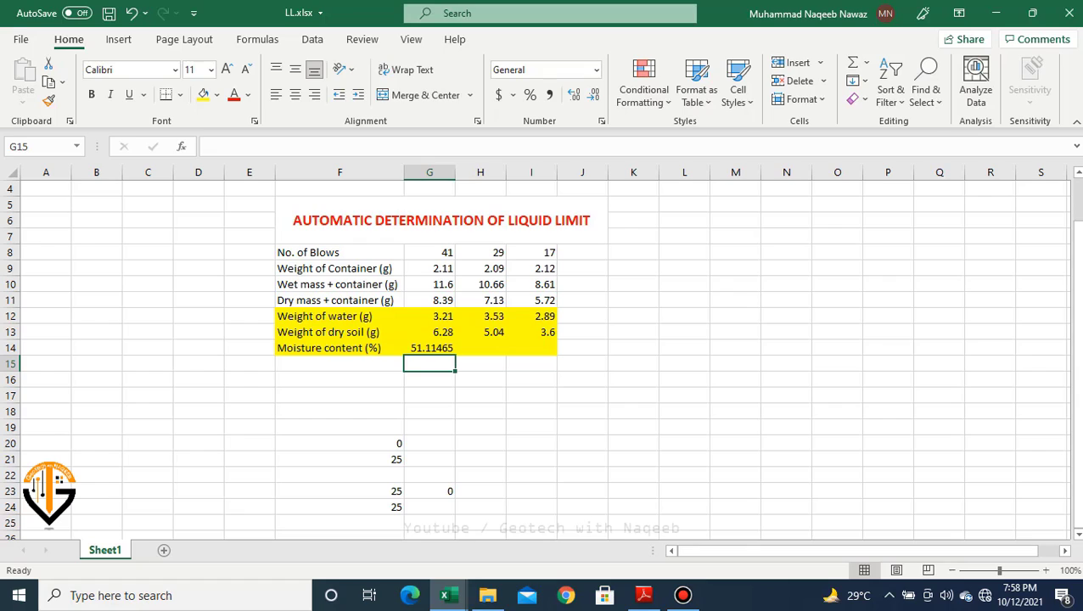
Step: Copy the moisture content formula from G14 across to H14 and I14
left_click(429, 348)
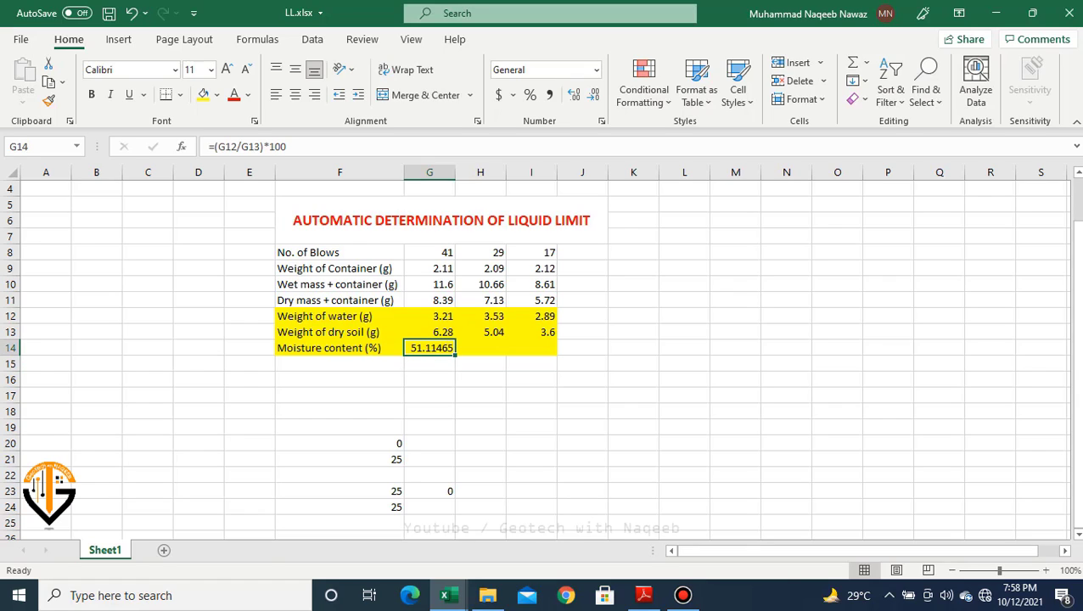
left_click_drag(454, 356, 553, 353)
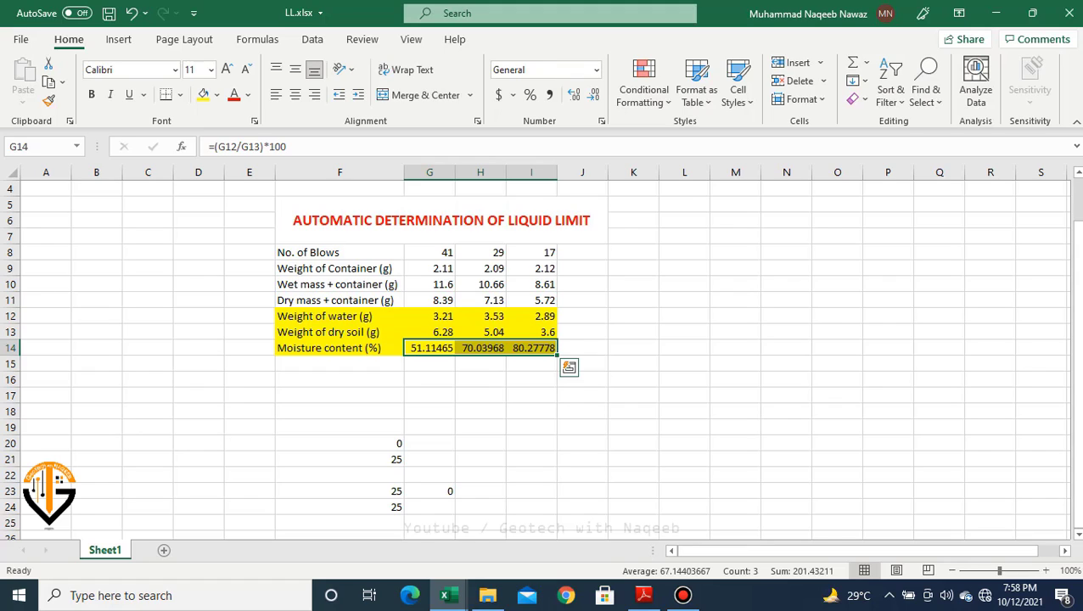
left_click(480, 380)
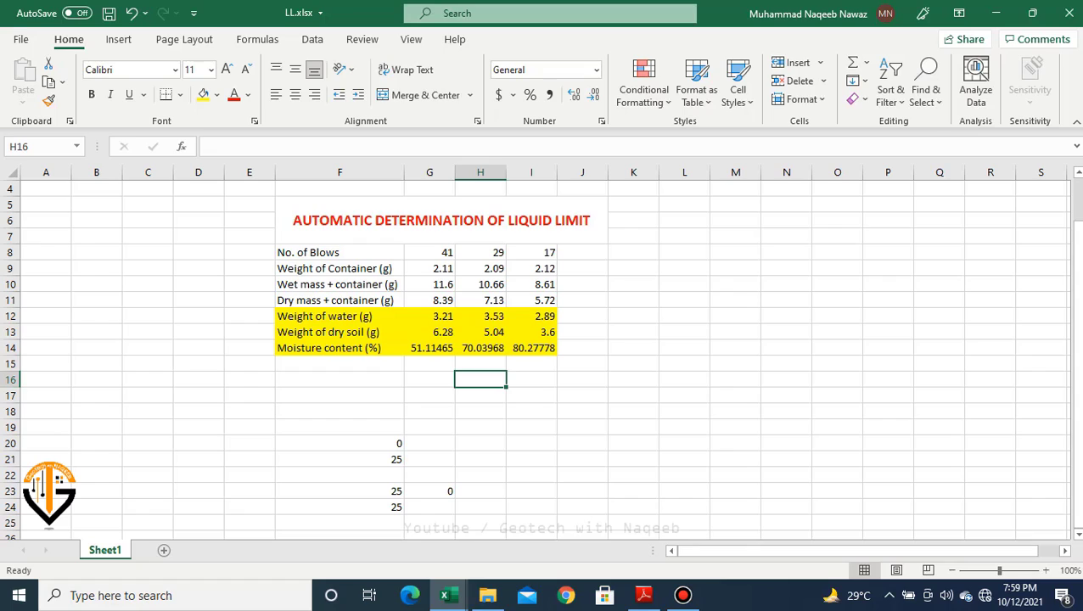
left_click(428, 380)
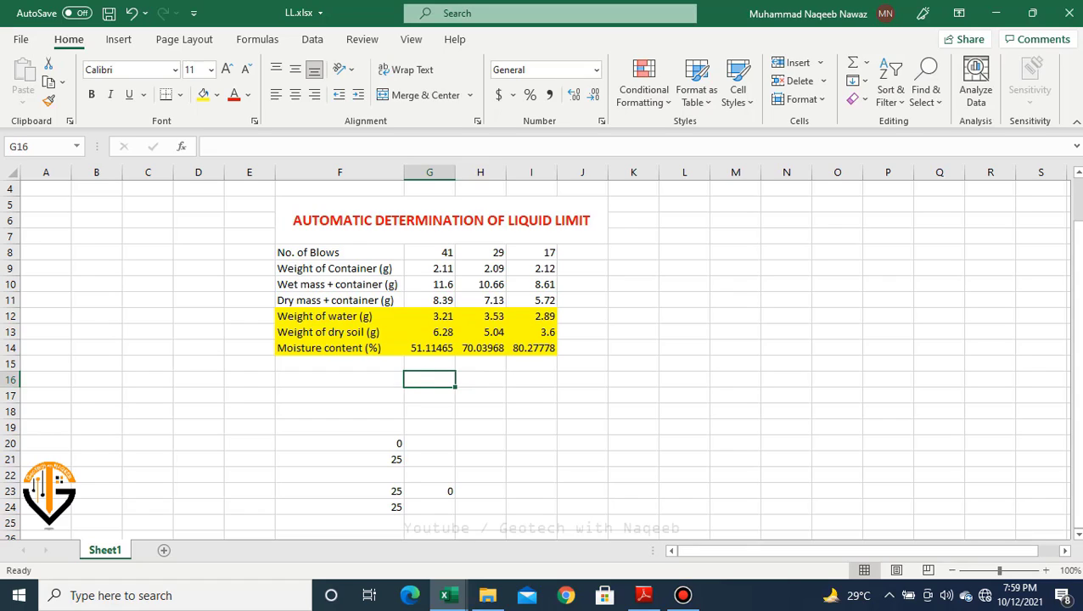
type("T")
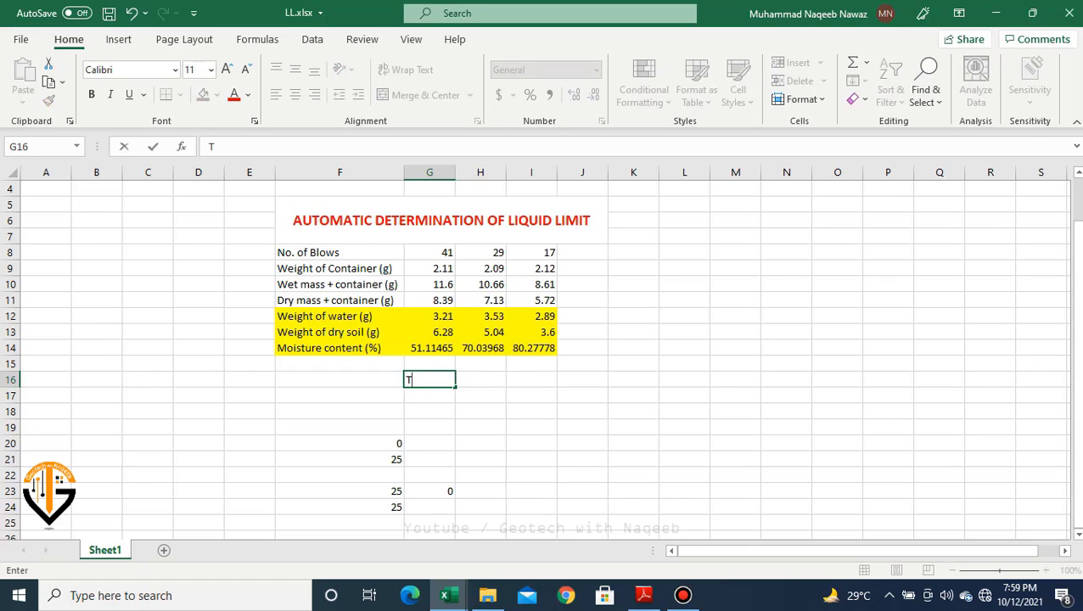
type("he")
key("BackSpace")
key("BackSpace")
key("BackSpace")
Step: Start a TREND formula in G16 with the moisture contents H14:I14 as the known y values
type("=")
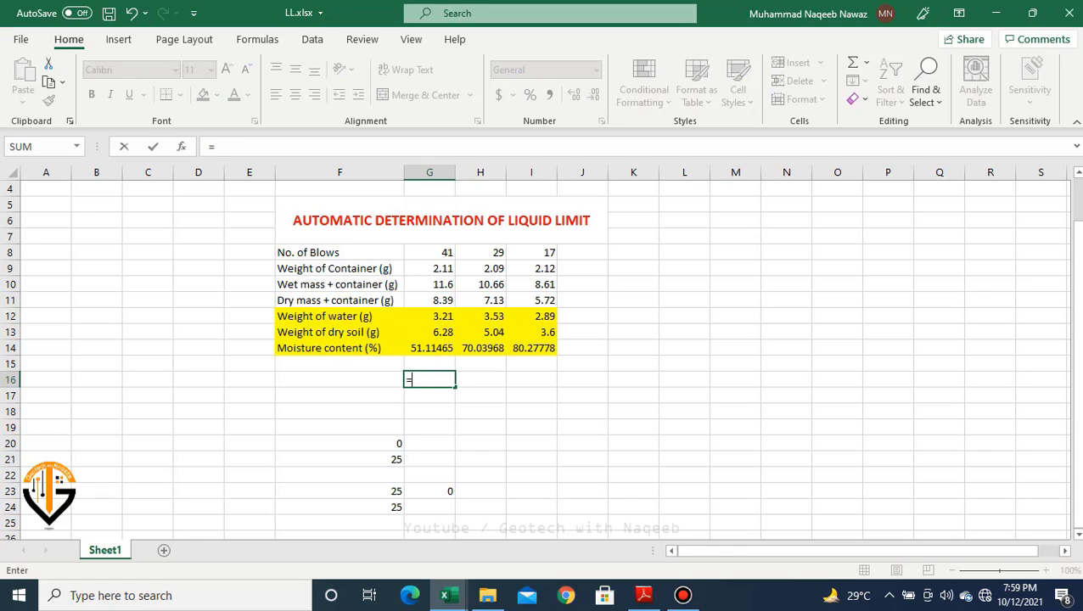
type("tre")
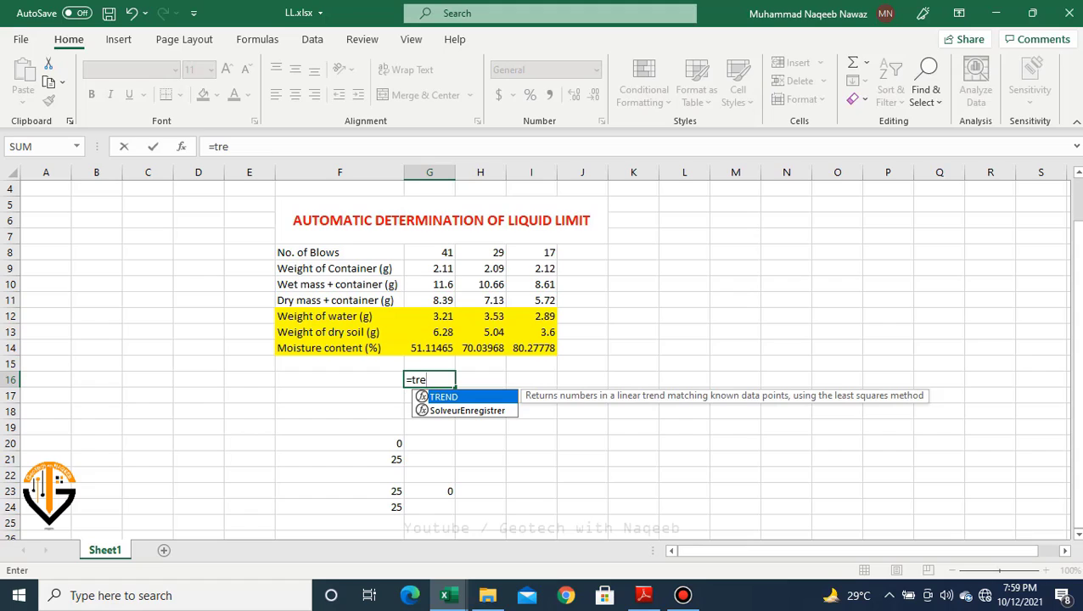
key("Tab")
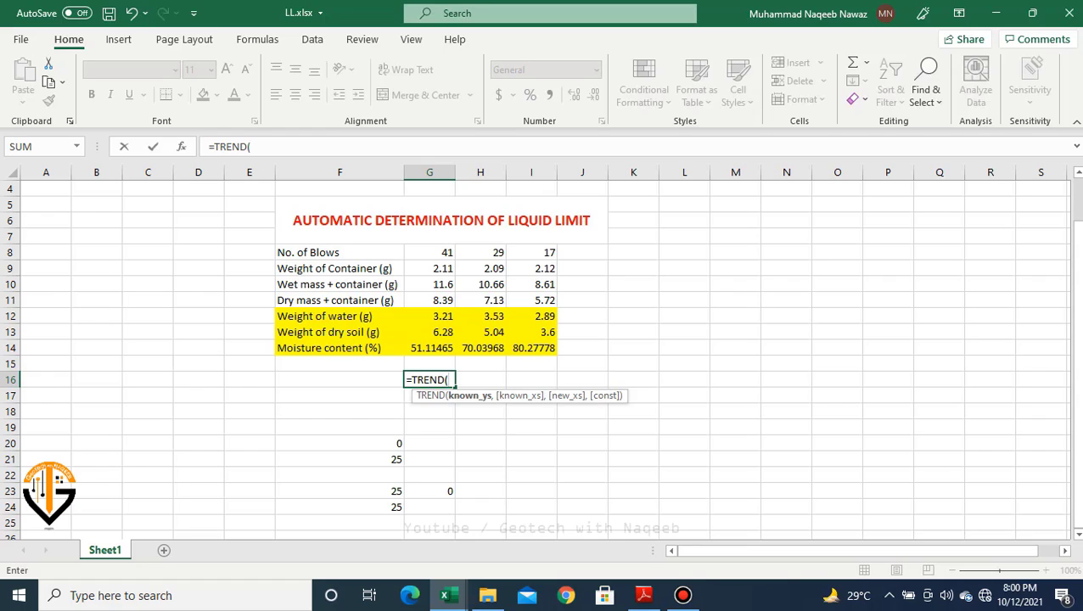
left_click(480, 348)
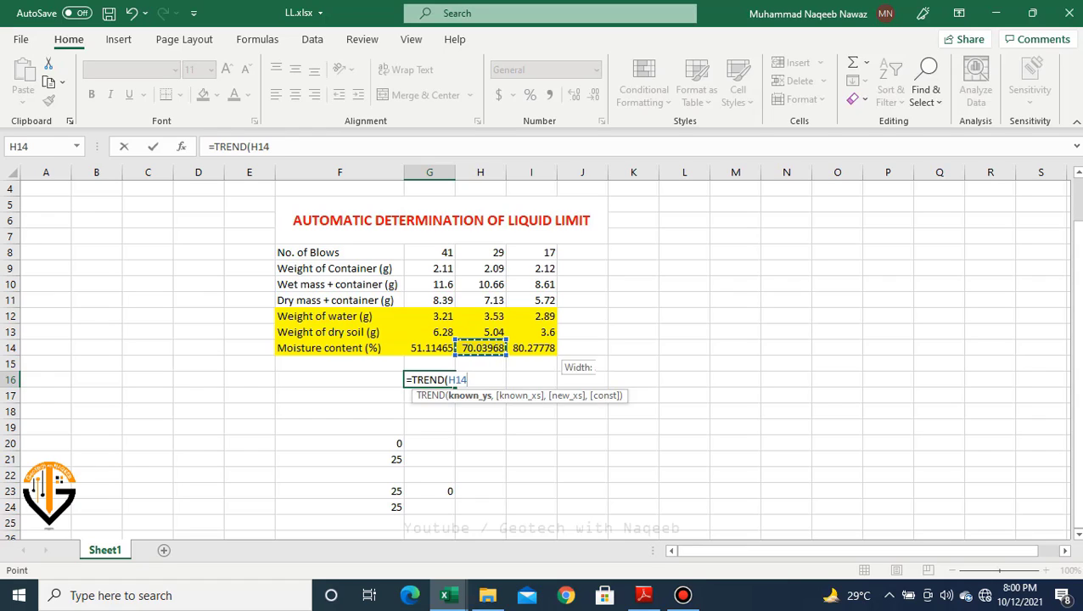
left_click_drag(481, 348, 531, 348)
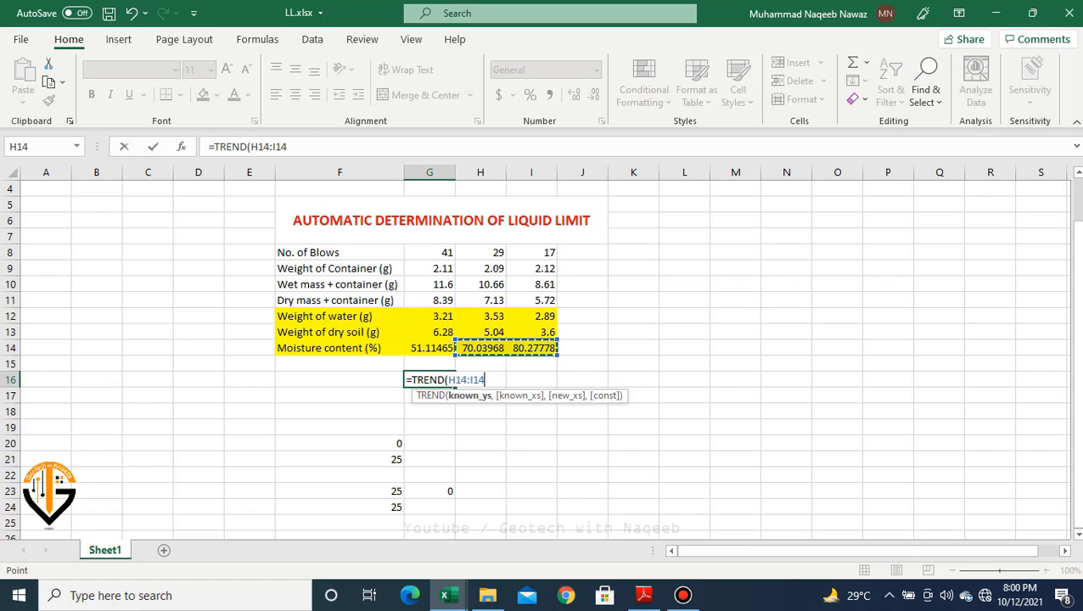
type(",")
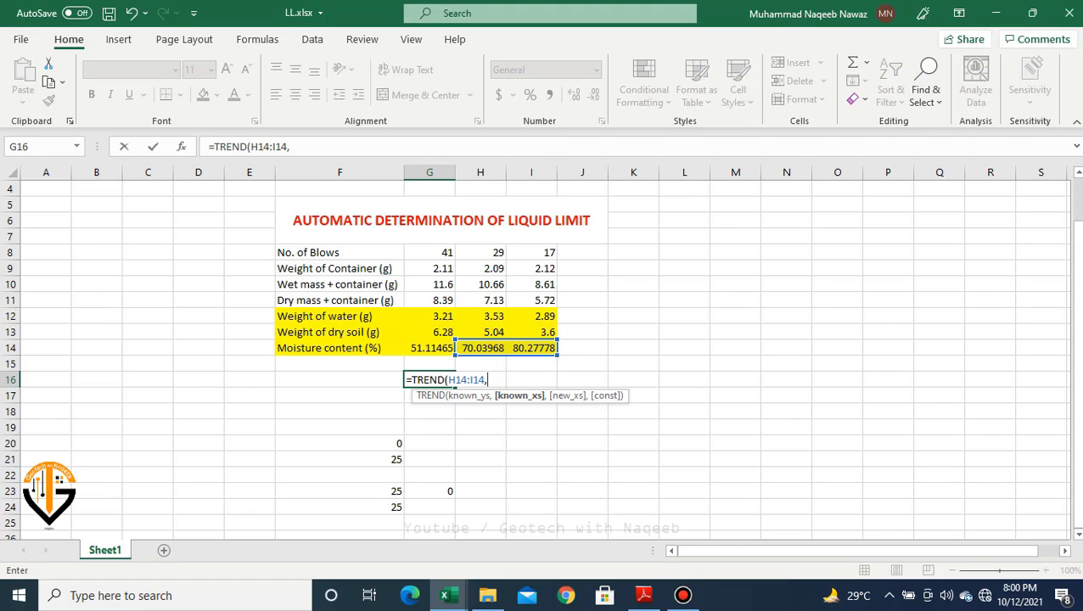
Step: Complete the TREND formula in G16 with the blow counts H8:I8 as known x values and 25 as the new x
left_click_drag(480, 252, 535, 252)
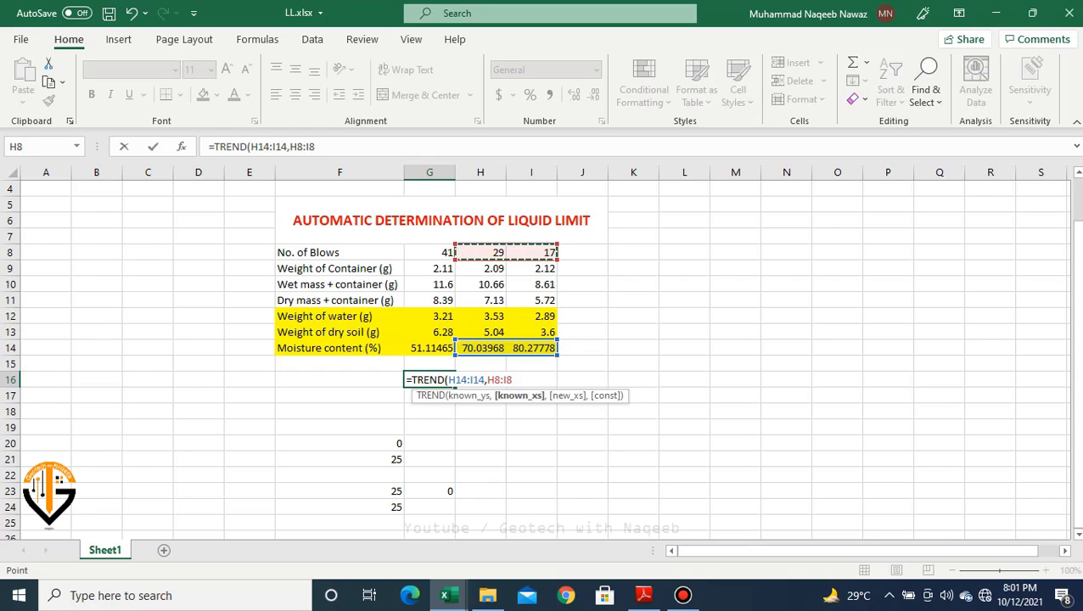
type(",")
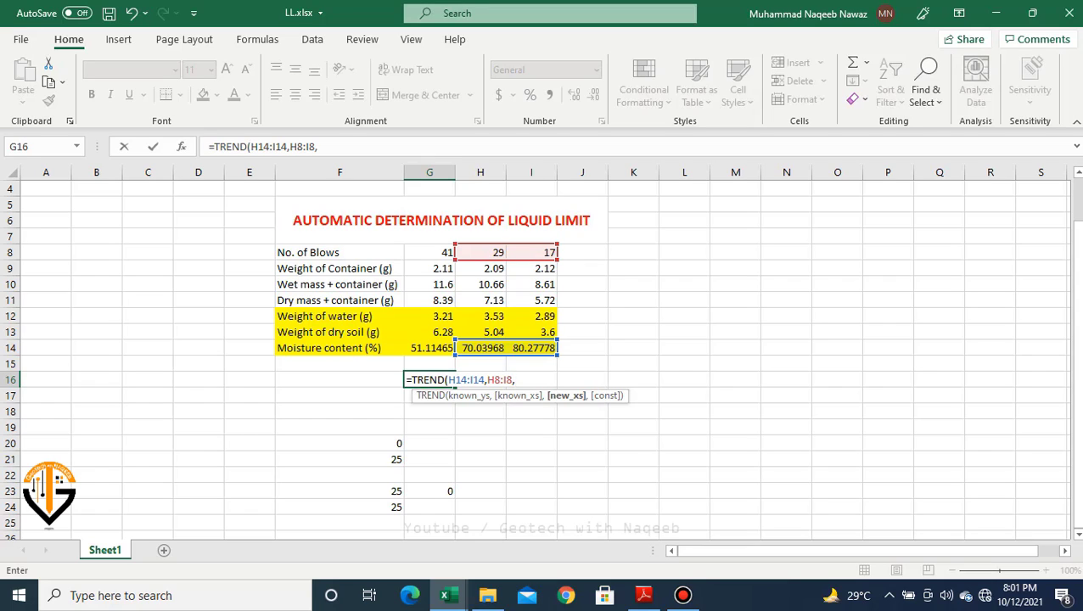
type("25")
type("(")
key("BackSpace")
type(")")
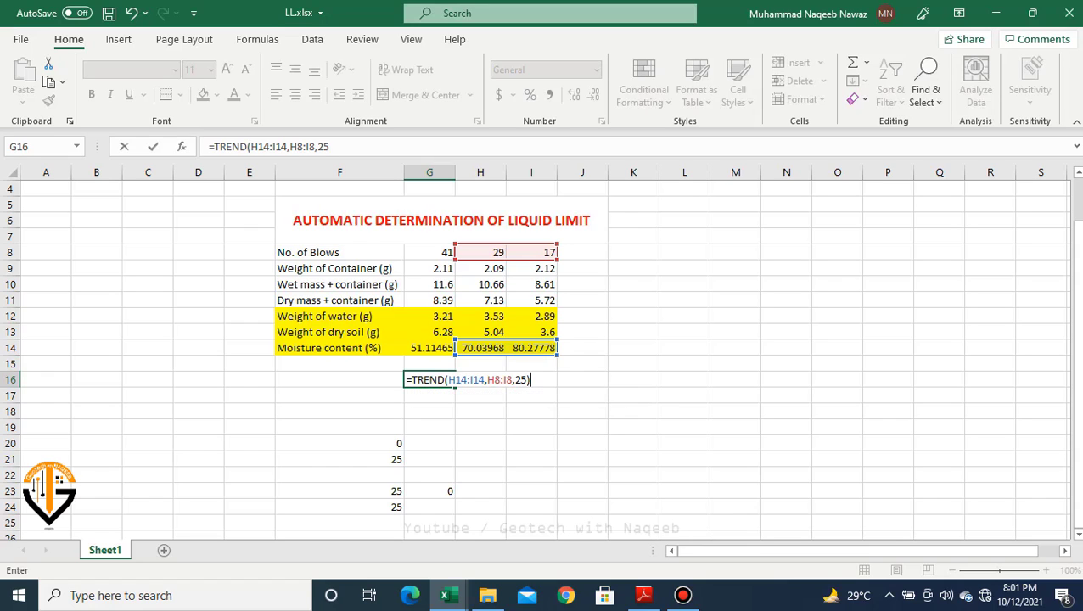
key("Return")
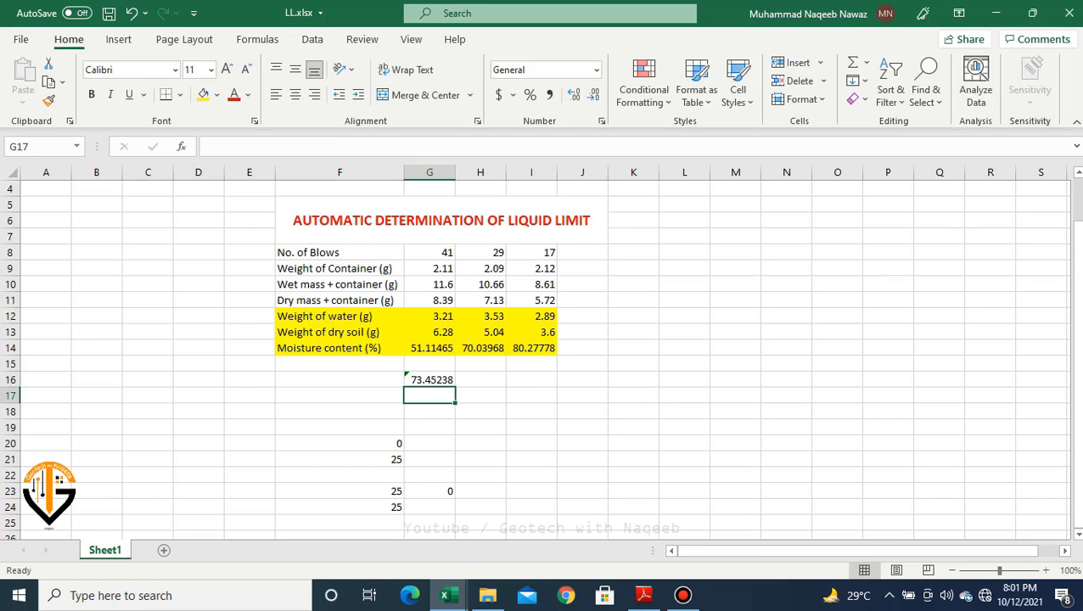
Step: Label the TREND result by entering "Liquid Limit" in cell F16
scroll(534, 356, "down", 2)
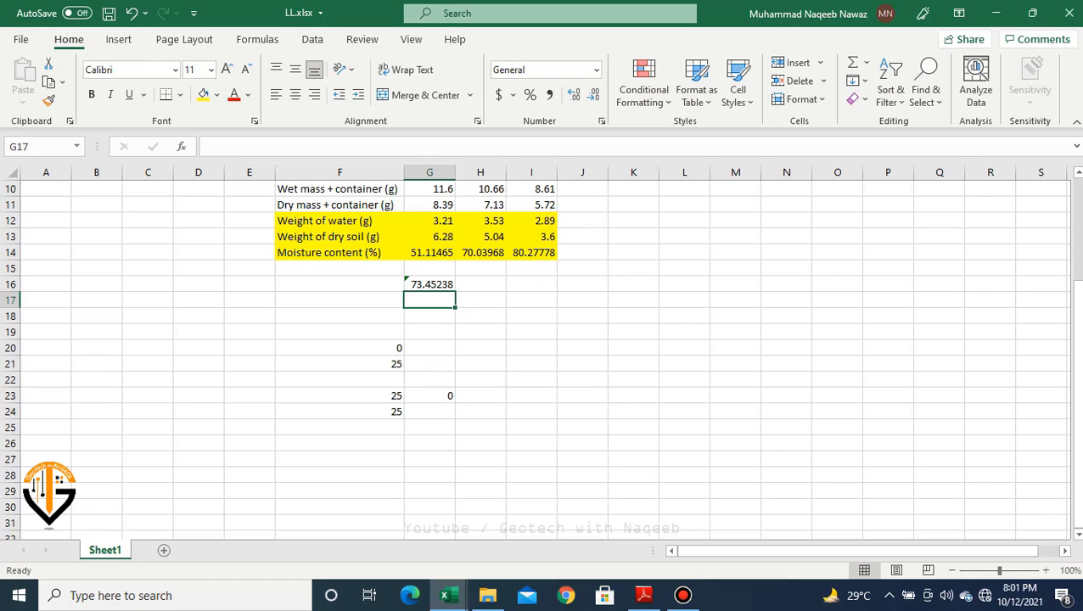
left_click(339, 283)
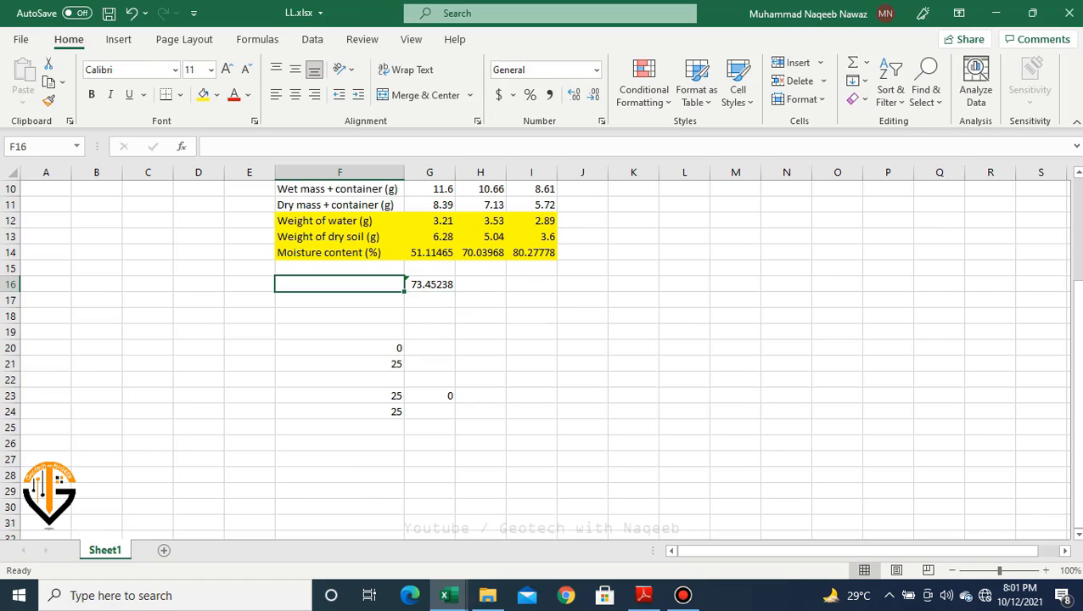
type("L")
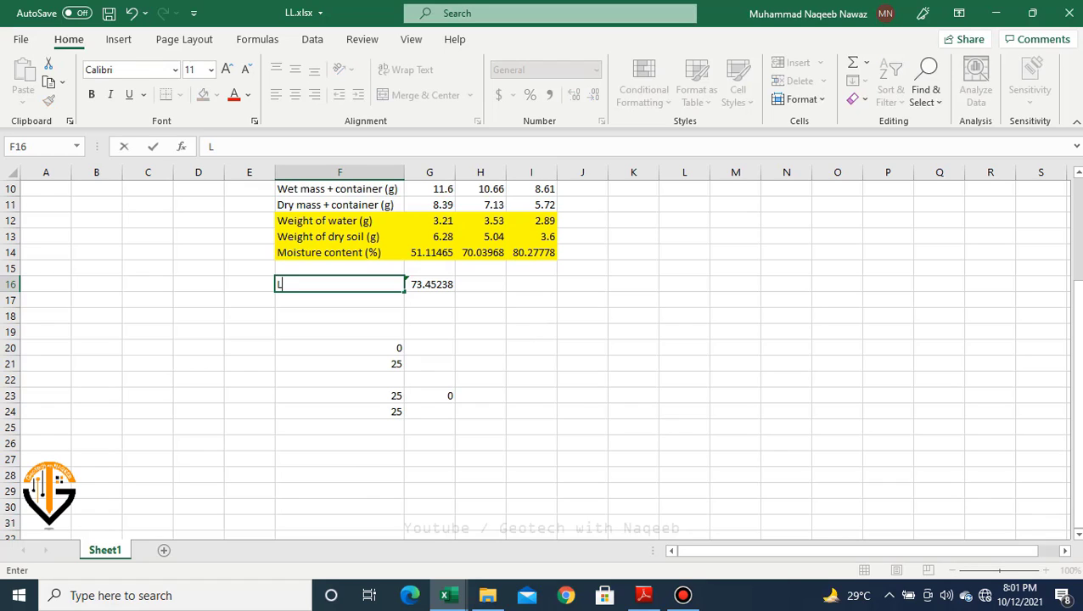
type("iquid Limit")
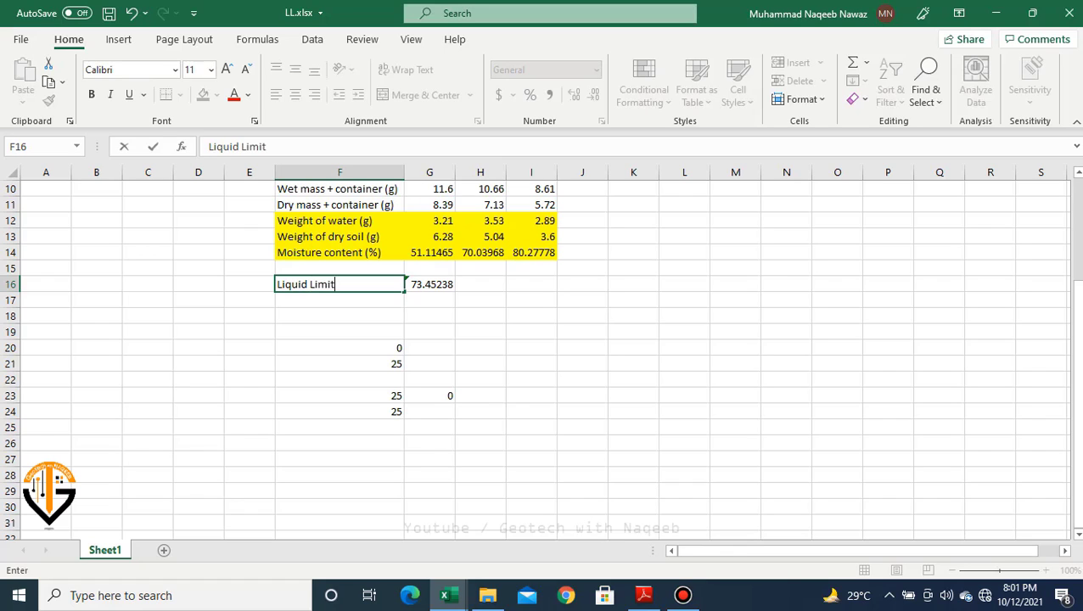
key("Return")
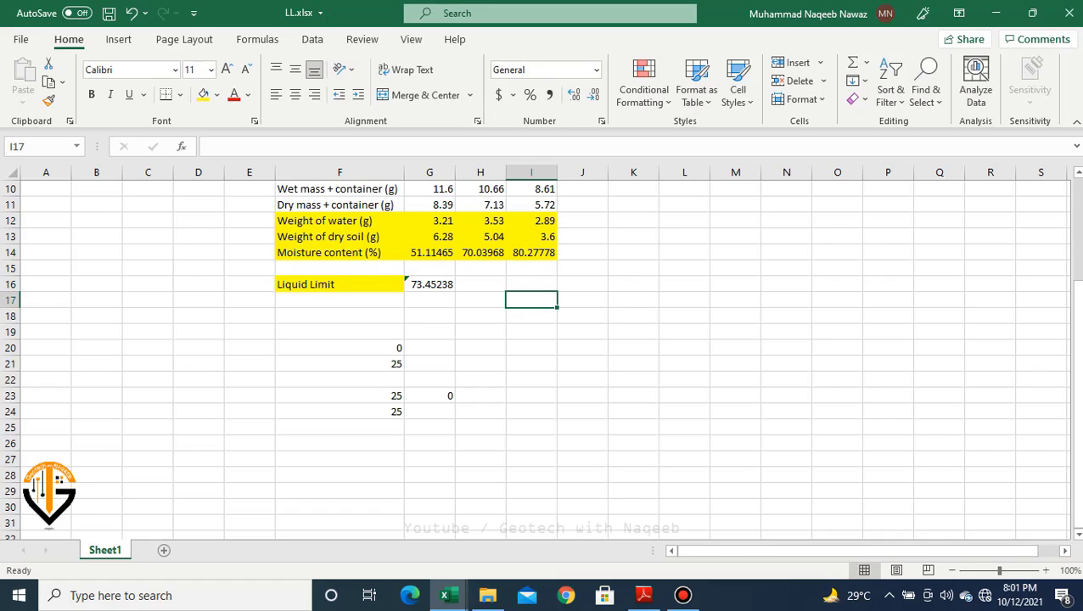
Step: Insert an empty markers-only scatter chart and place it beside the data table, from column J to column R
scroll(543, 357, "up", 1)
left_click(683, 315)
scroll(683, 315, "up", 1)
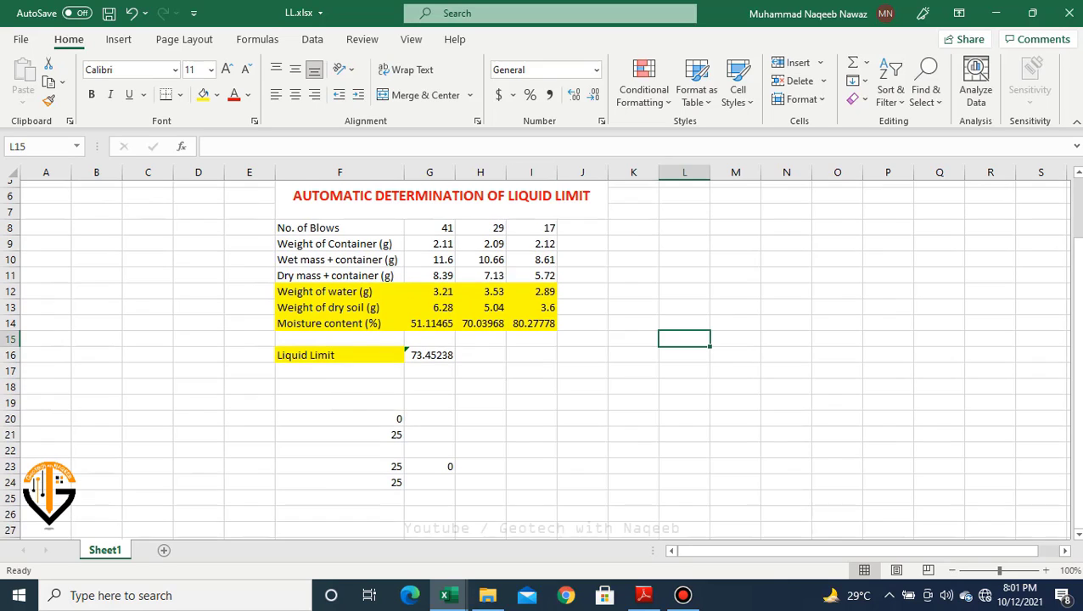
scroll(535, 356, "up", 1)
left_click(118, 39)
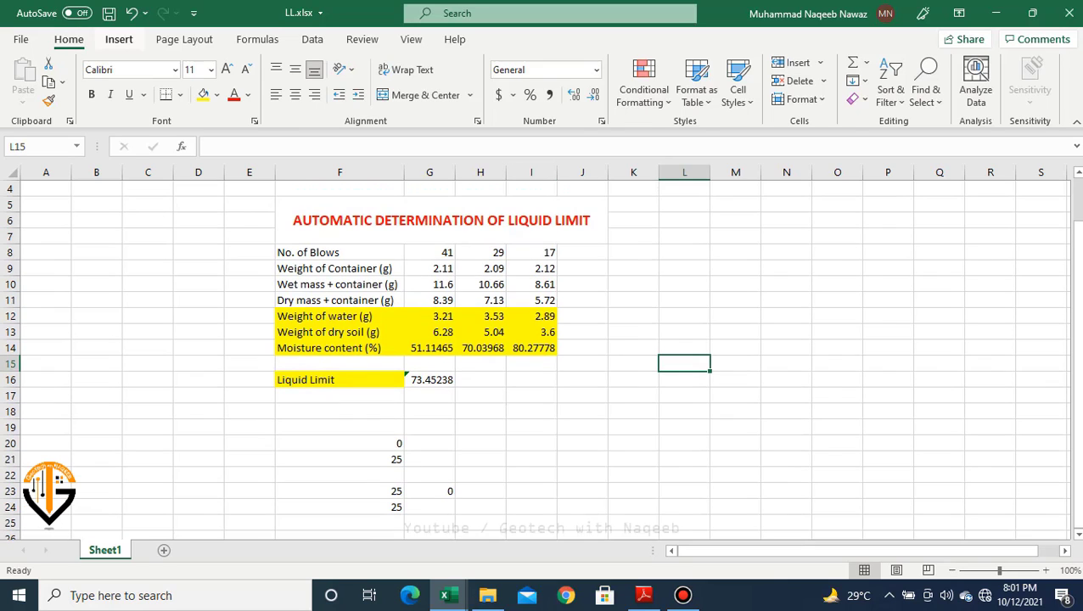
left_click(456, 98)
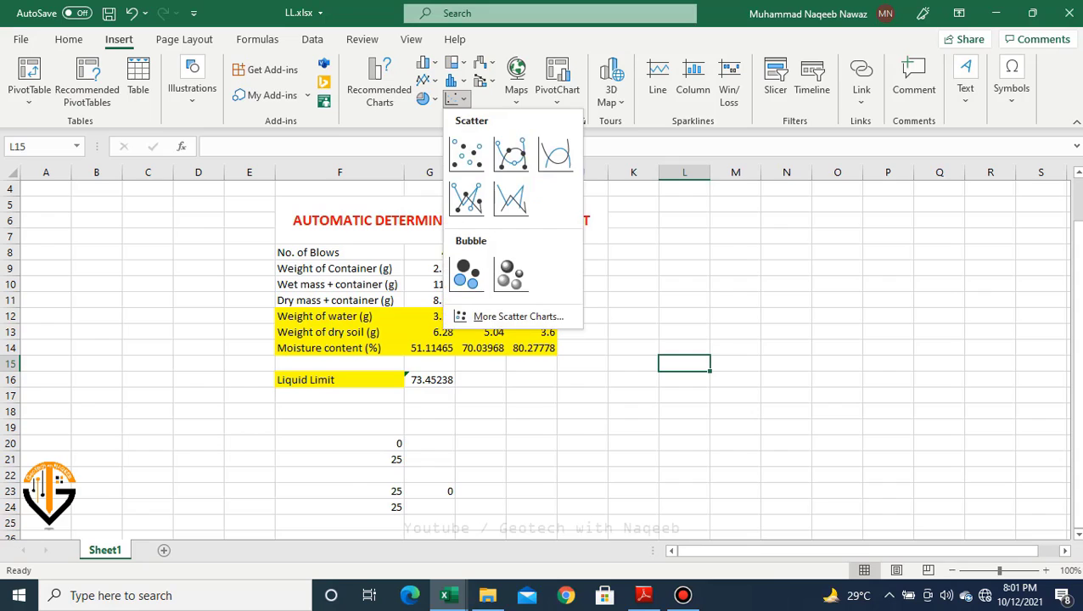
left_click(466, 152)
left_click_drag(476, 289, 723, 272)
right_click(779, 294)
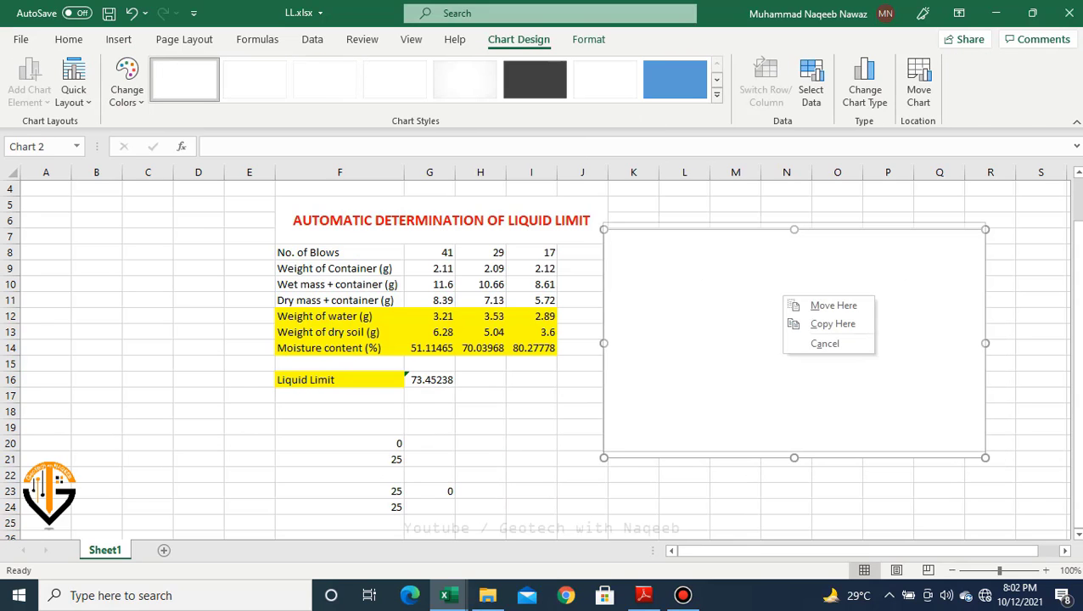
left_click(768, 275)
Step: Add a data series to the empty scatter chart with the blow counts G8:I8 as its X values
right_click(768, 276)
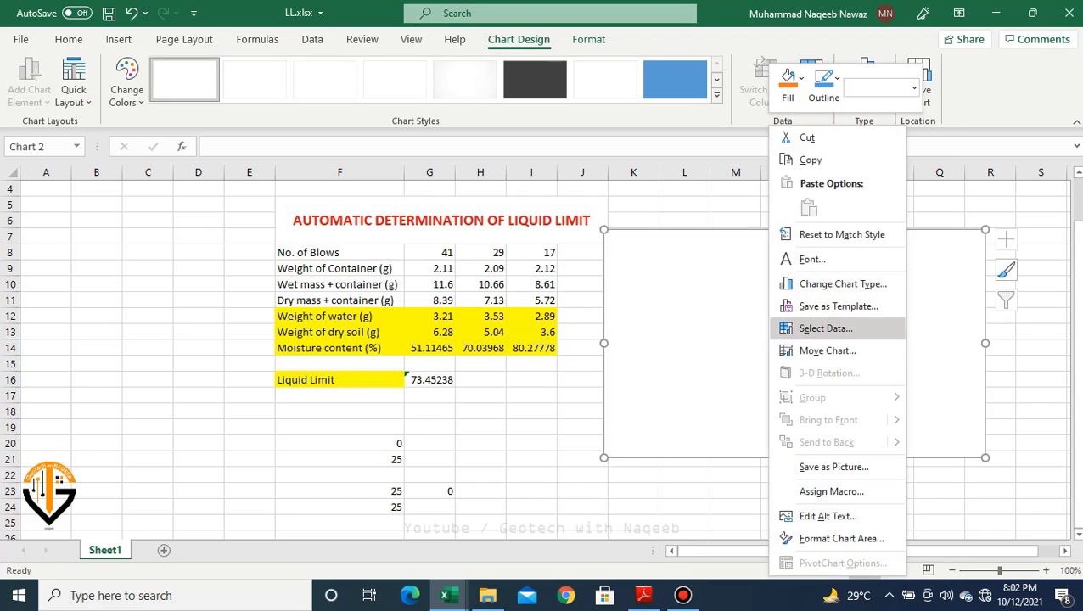
left_click(823, 328)
left_click(495, 387)
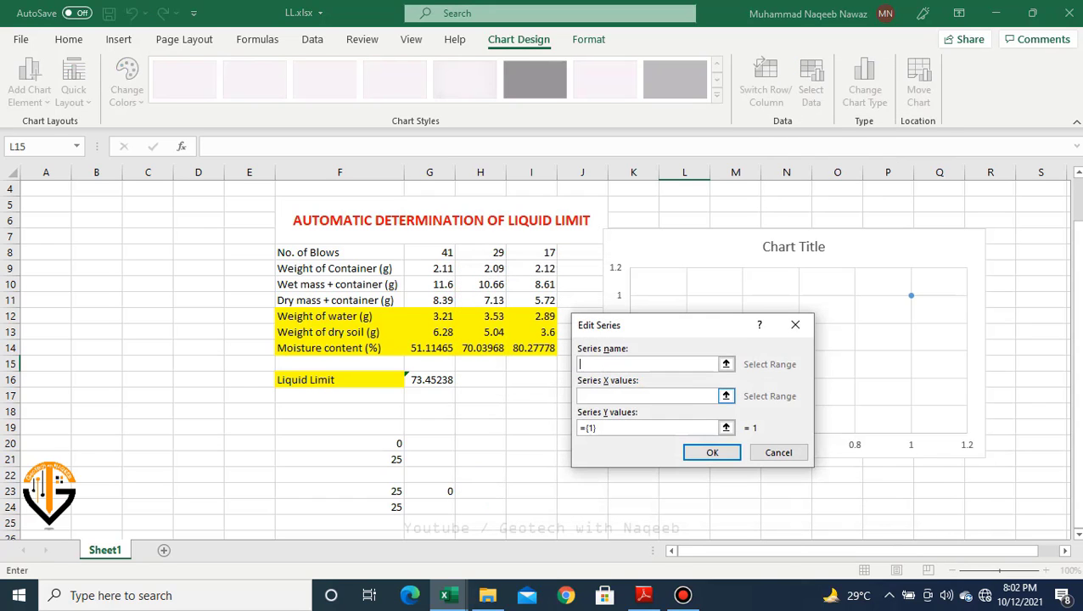
left_click(652, 394)
left_click(724, 394)
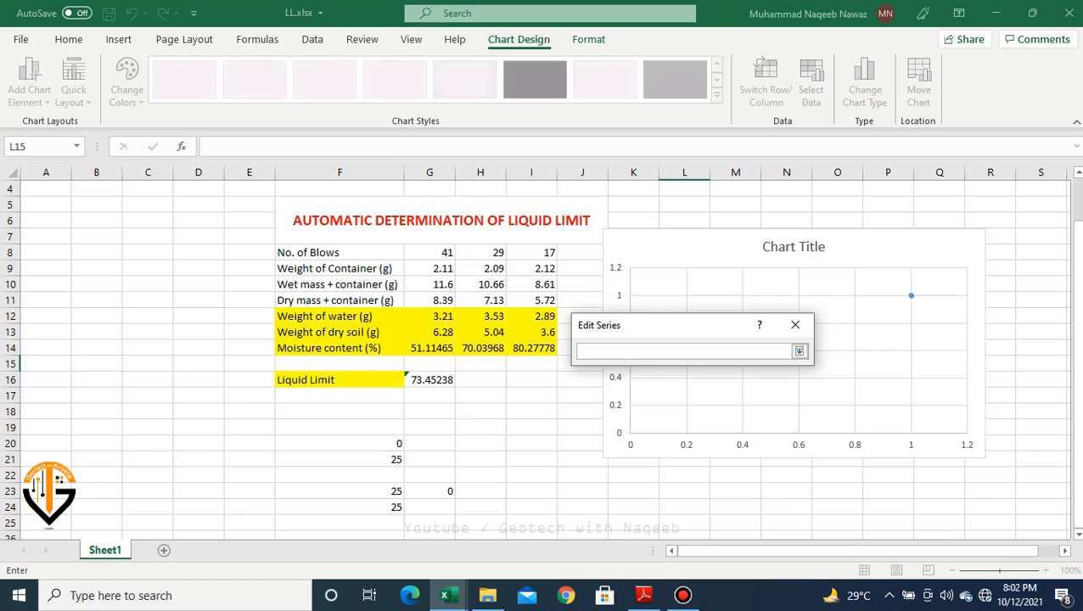
left_click_drag(443, 252, 551, 254)
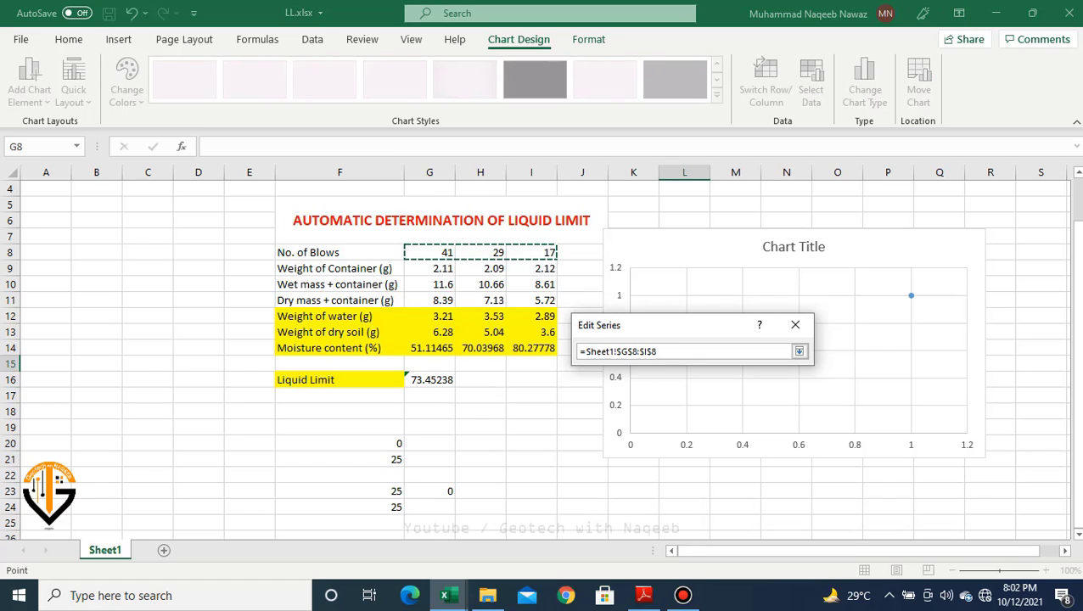
left_click(798, 350)
Step: Set the series Y values to the moisture contents G14:I14 and apply the chart's data source
left_click(725, 426)
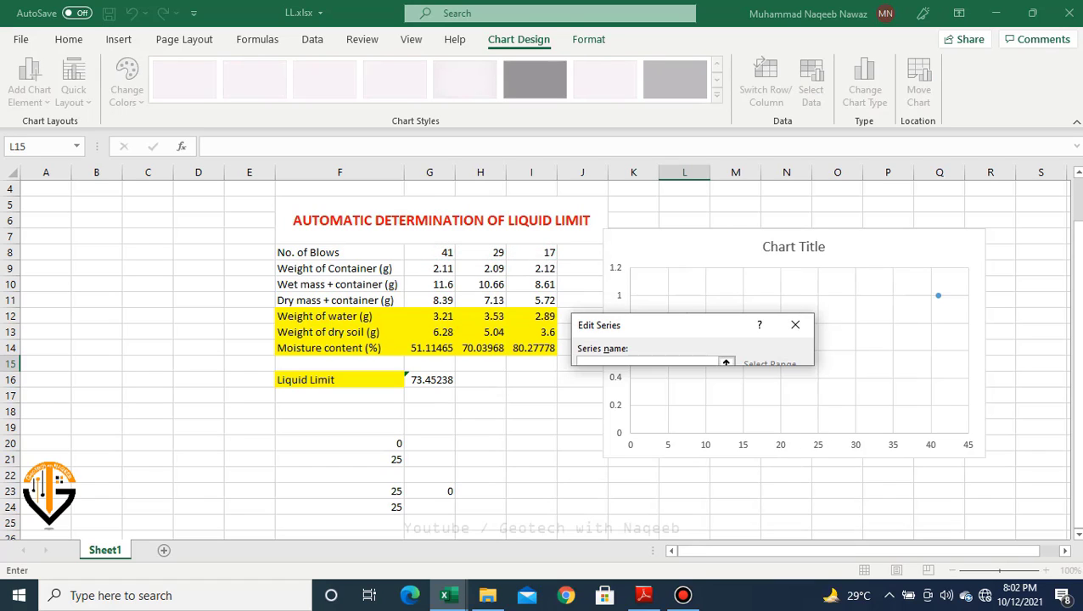
left_click_drag(429, 348, 552, 350)
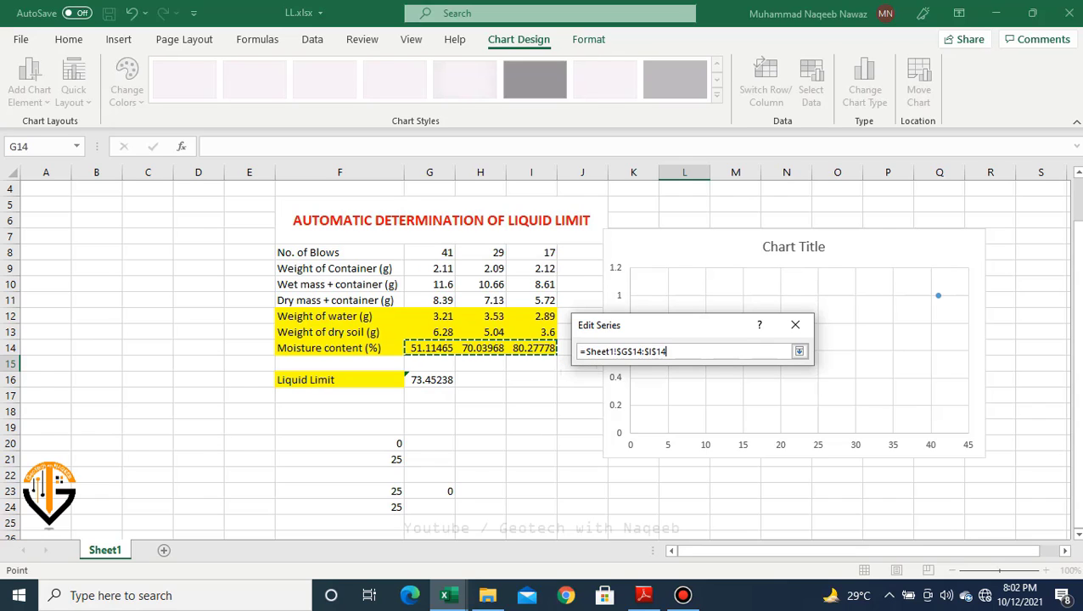
left_click(798, 351)
key("Return")
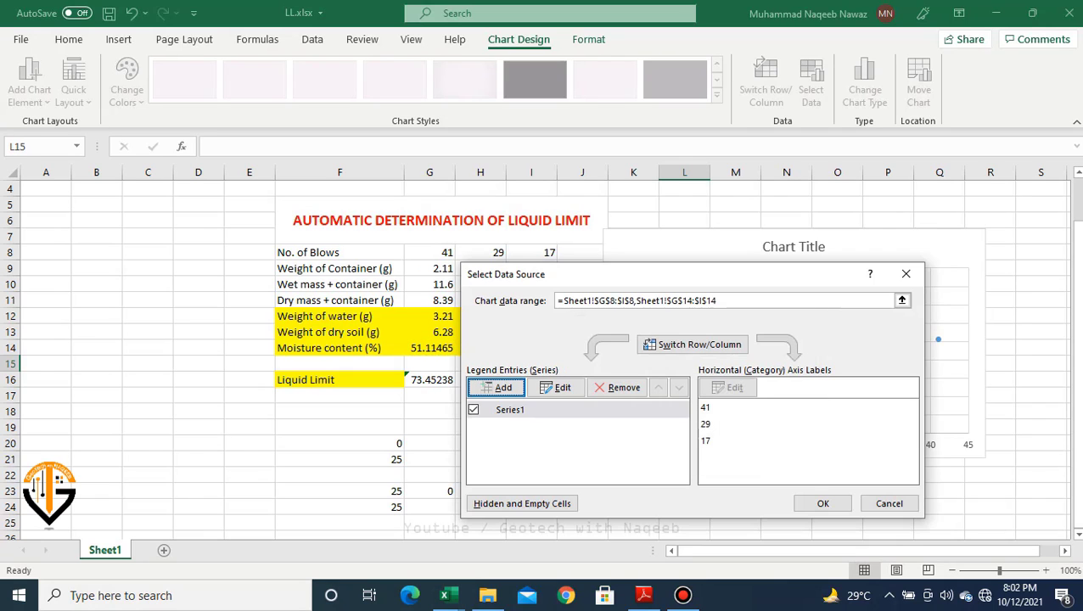
left_click(822, 503)
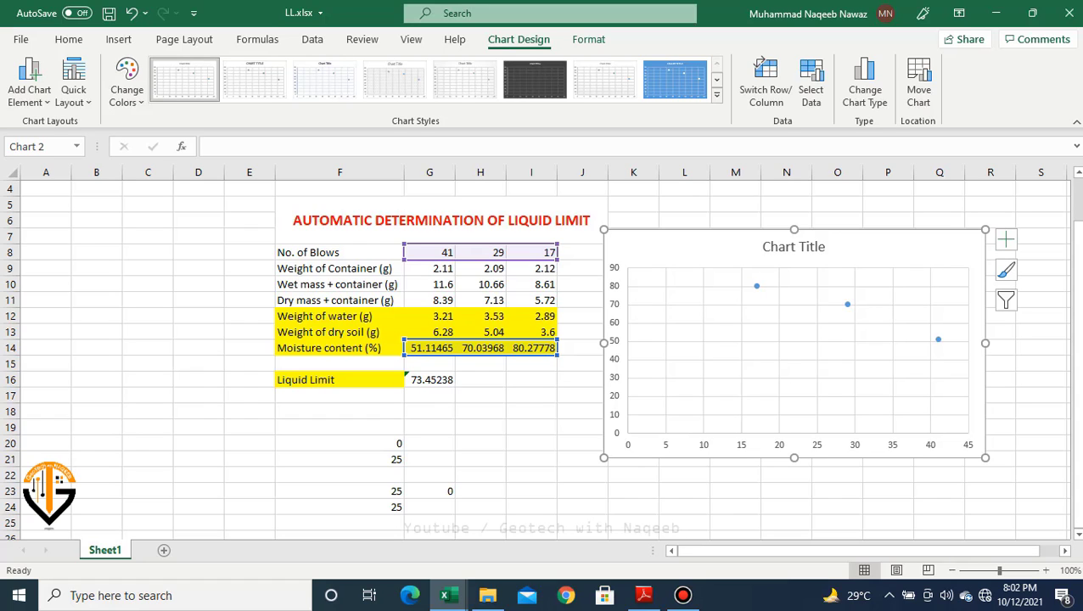
left_click(938, 474)
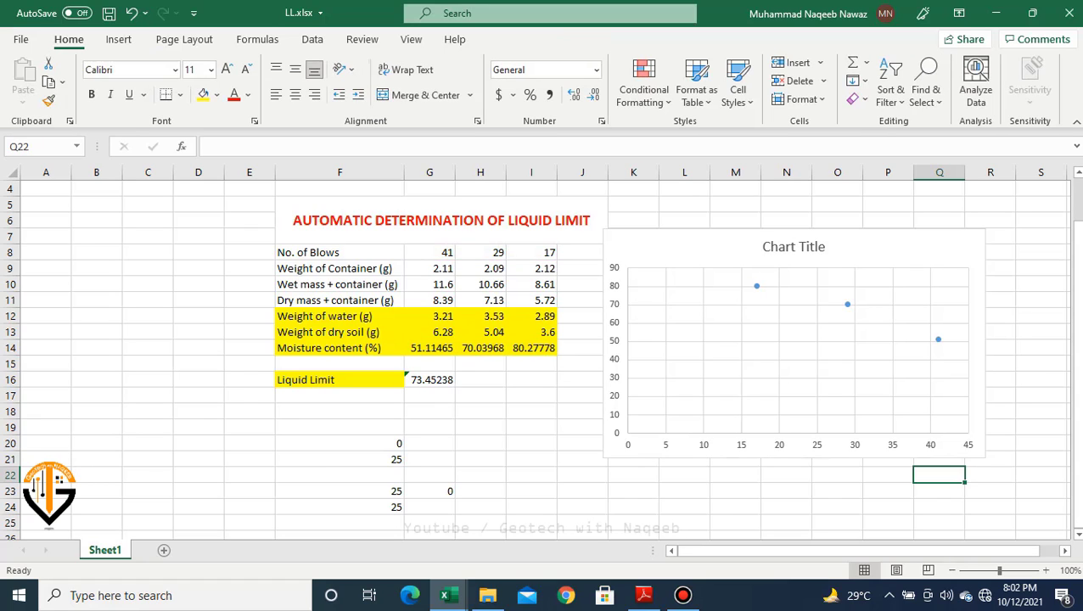
Step: Add a linear trendline to the plotted points of blows versus moisture content
left_click(933, 255)
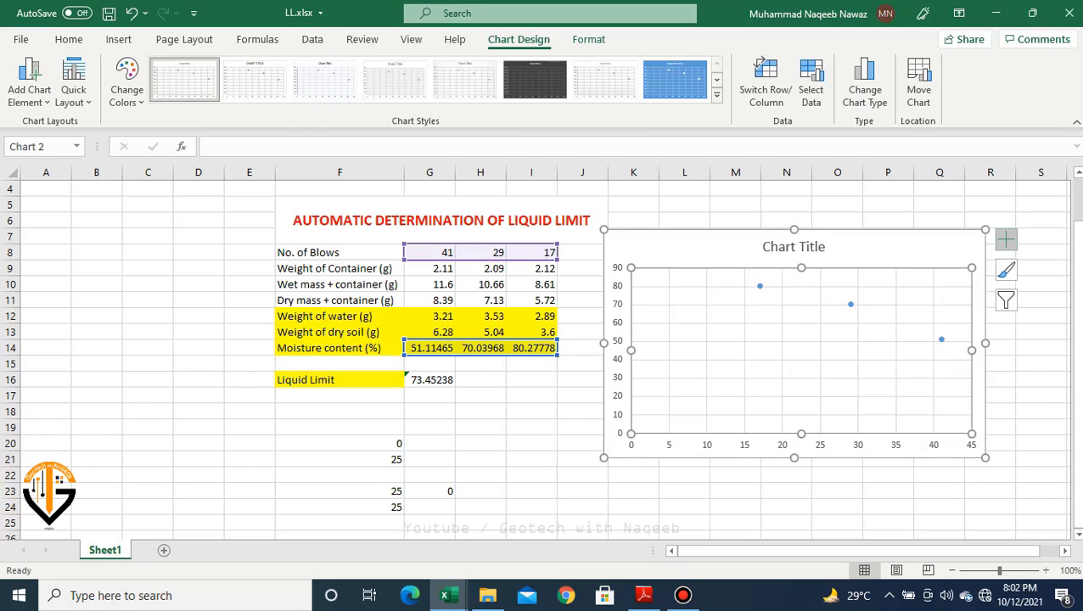
left_click(1005, 240)
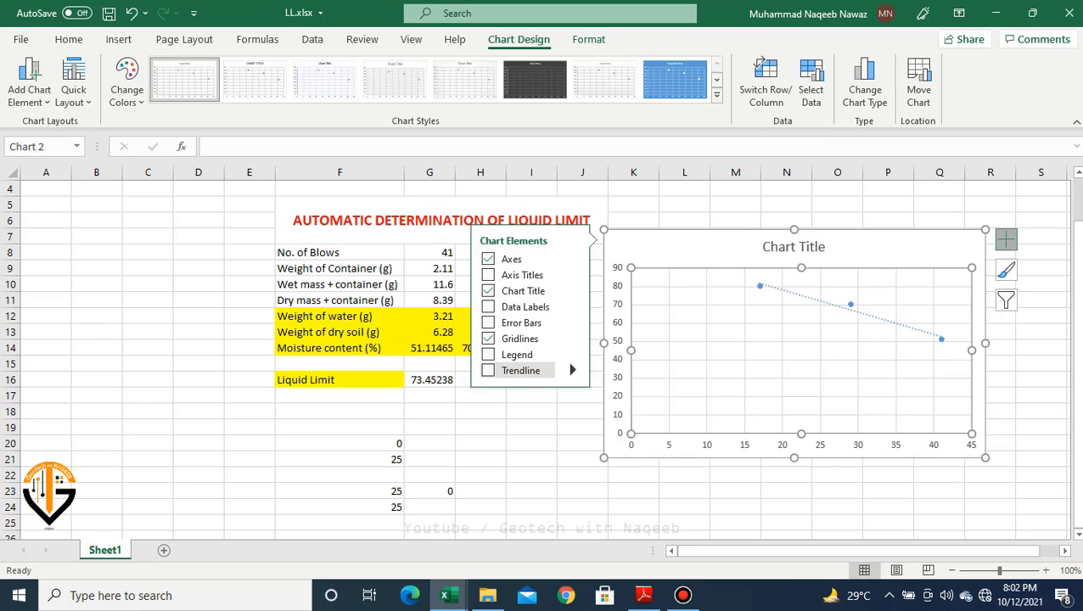
left_click(487, 370)
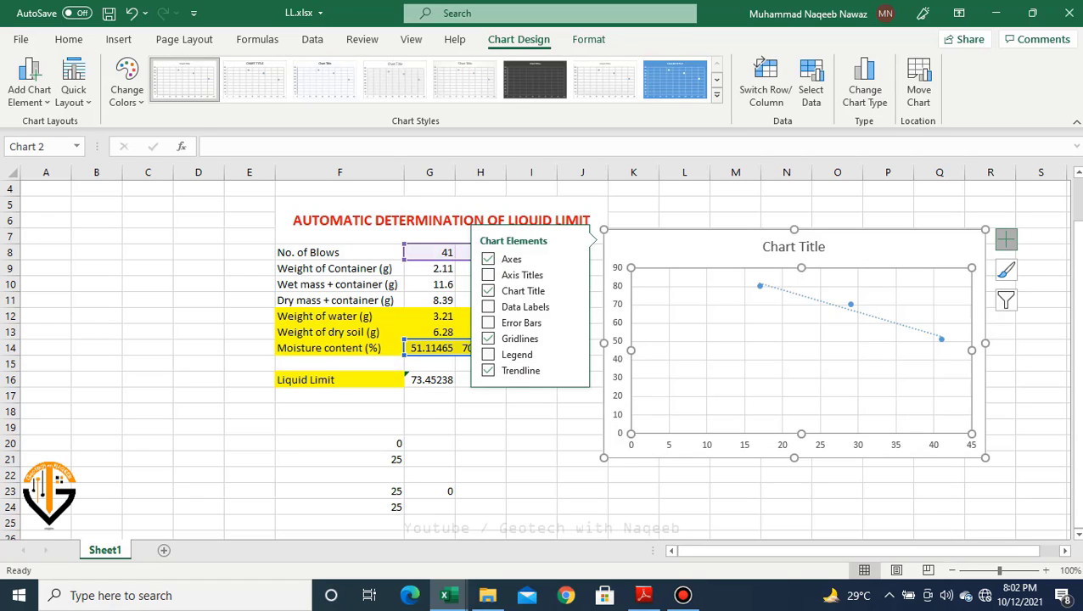
left_click(990, 507)
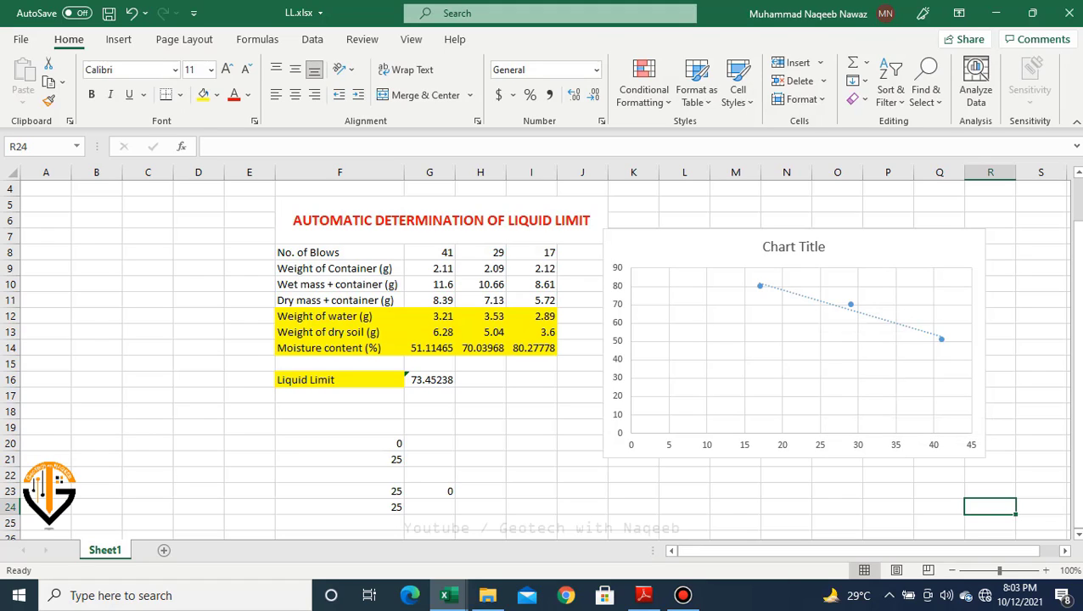
Step: Format the chart's trendline as a solid line and close the formatting options
scroll(539, 356, "down", 1)
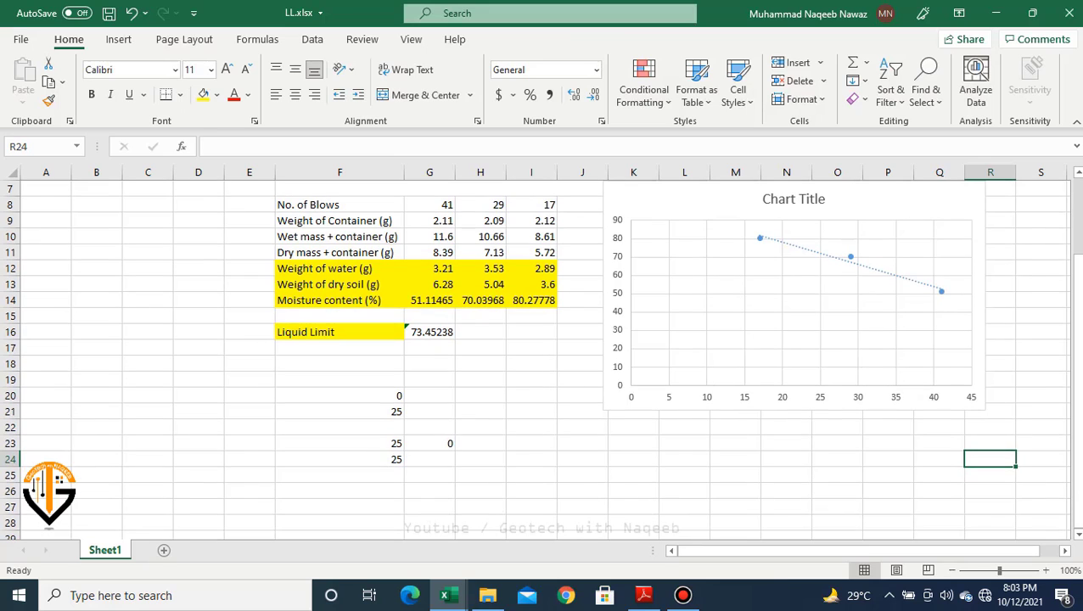
scroll(539, 356, "up", 1)
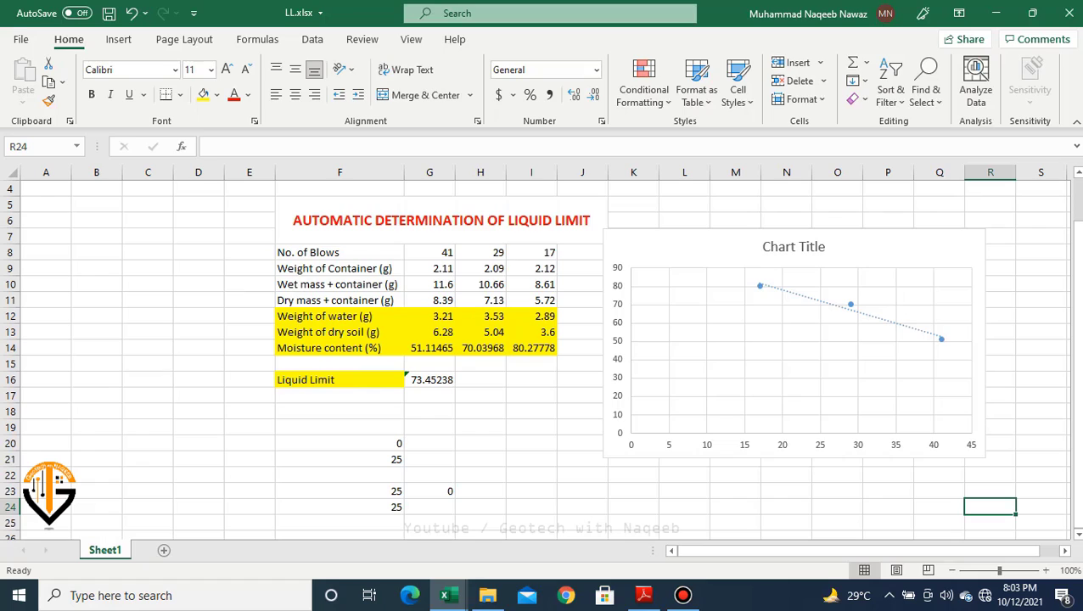
scroll(539, 356, "down", 1)
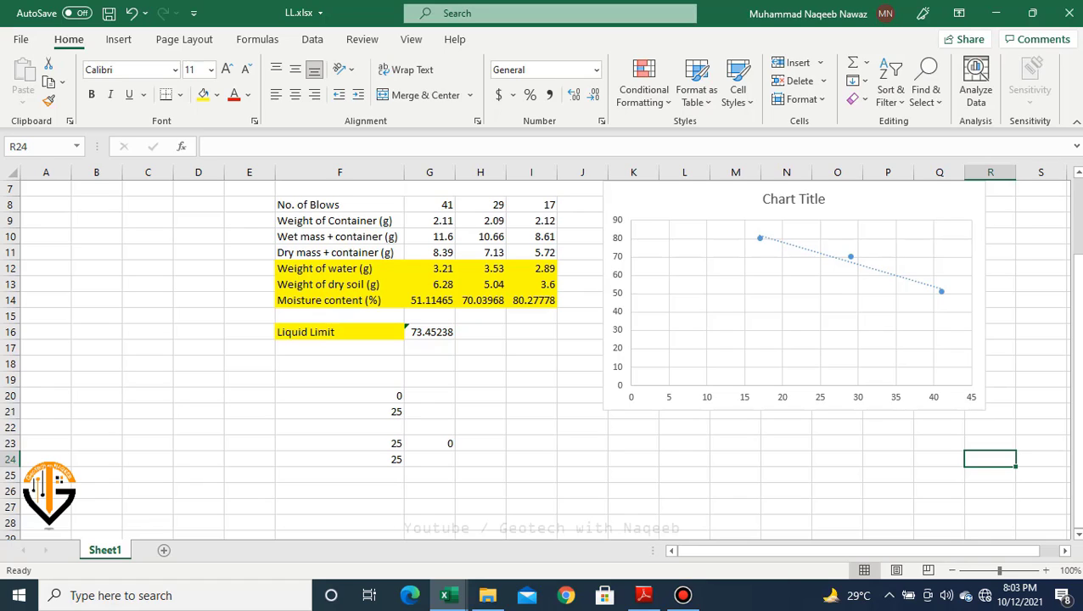
double_click(906, 280)
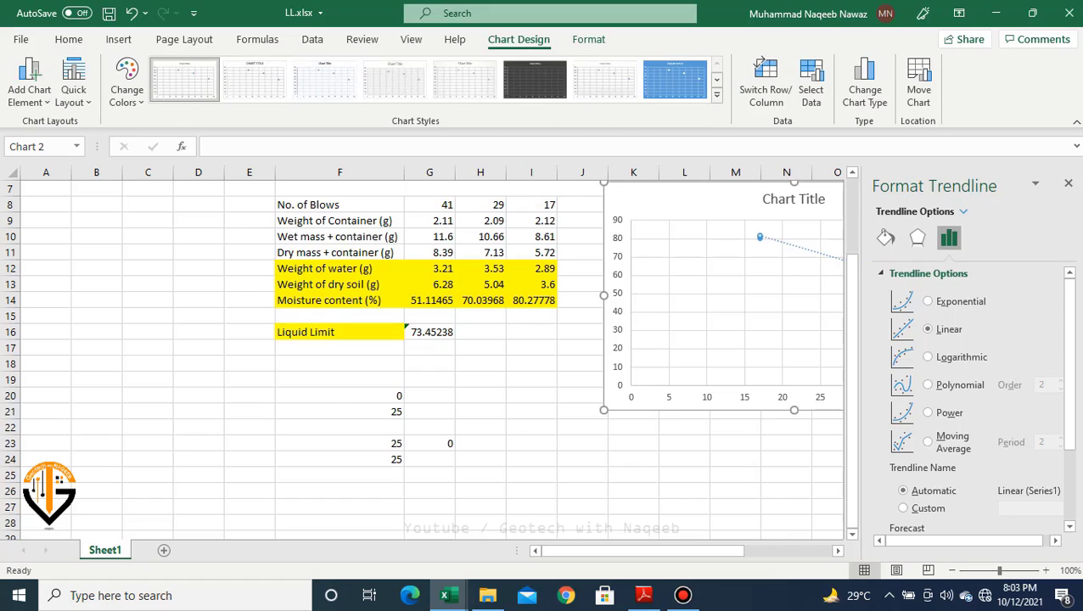
left_click(885, 237)
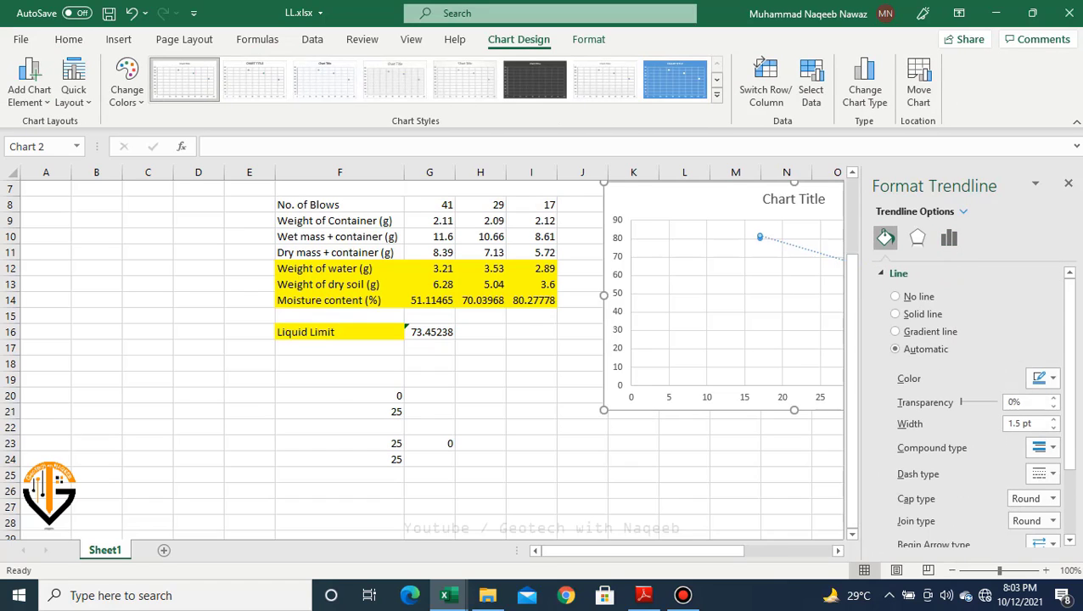
scroll(1039, 445, "down", 1)
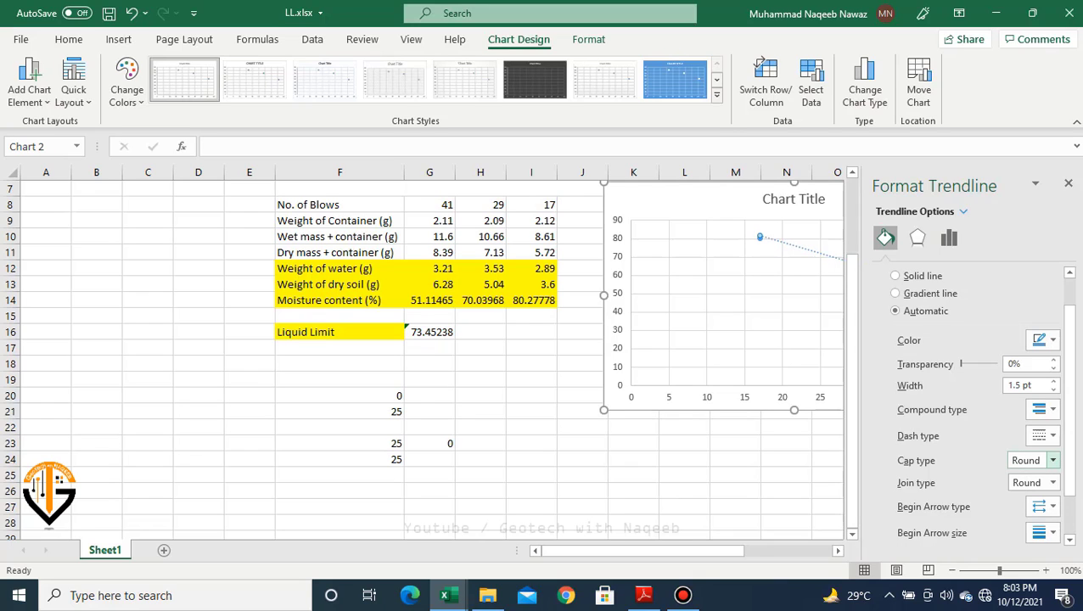
left_click(894, 276)
left_click(684, 490)
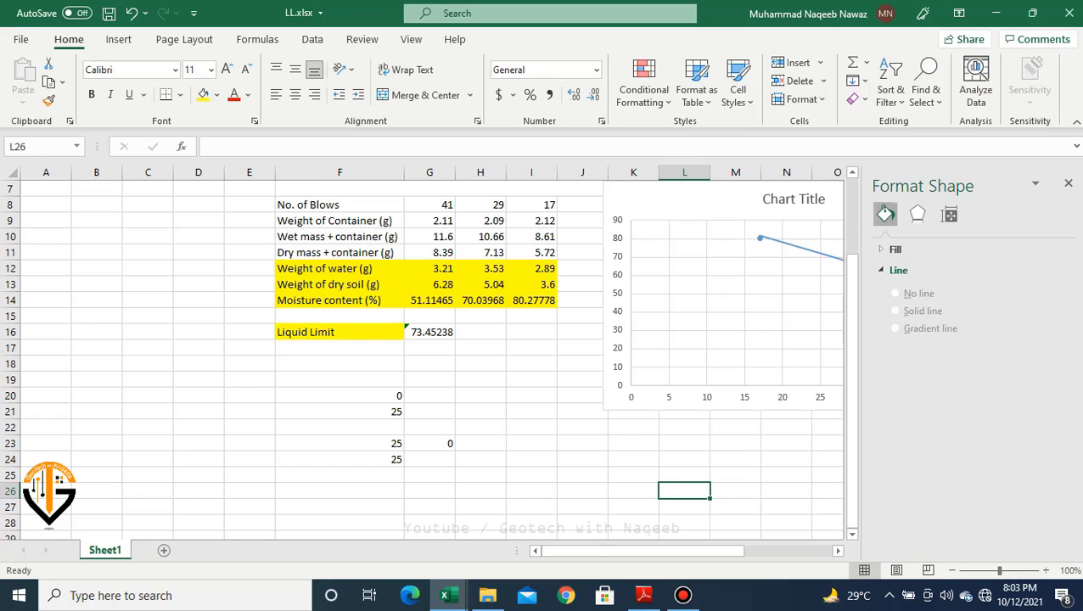
left_click(801, 247)
left_click(1067, 184)
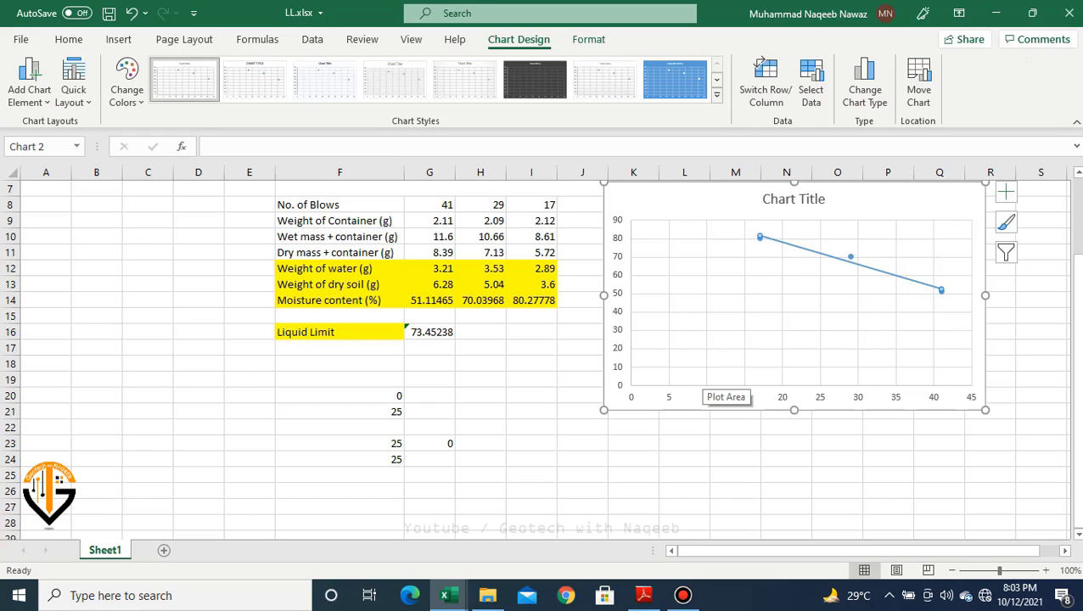
Step: Link cells G20 and G21 to the liquid limit in G16 with the formula =G16
scroll(722, 382, "up", 1)
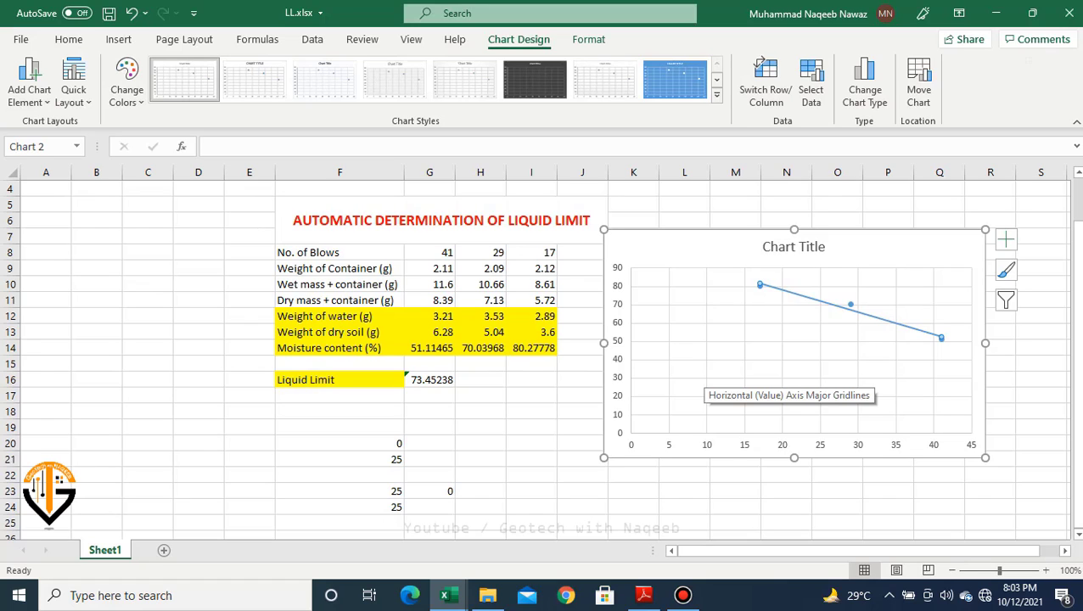
scroll(789, 386, "down", 1)
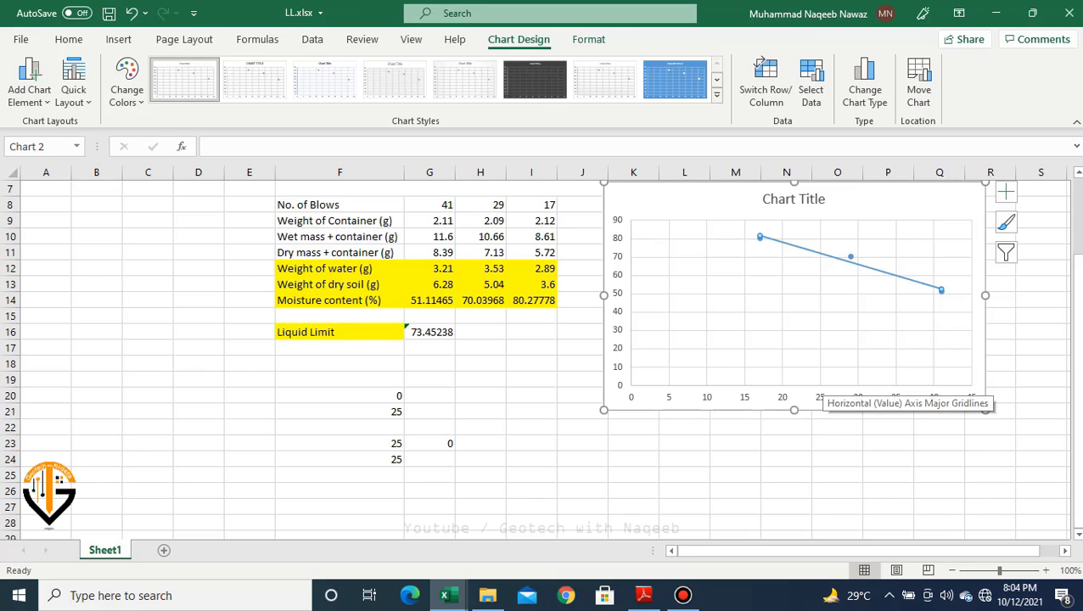
left_click(428, 395)
type("=")
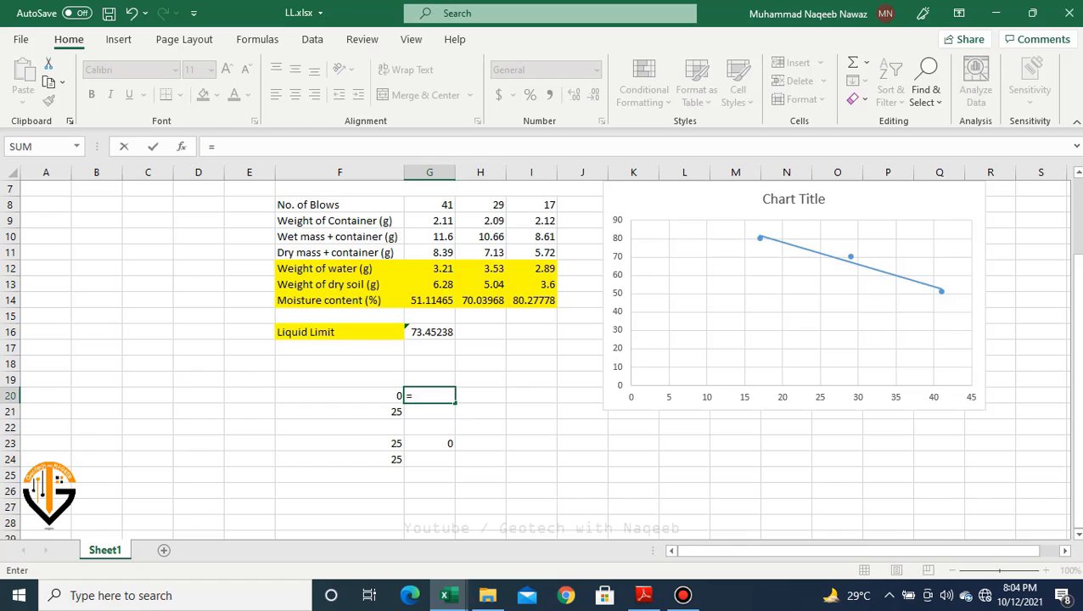
left_click(429, 332)
key("Return")
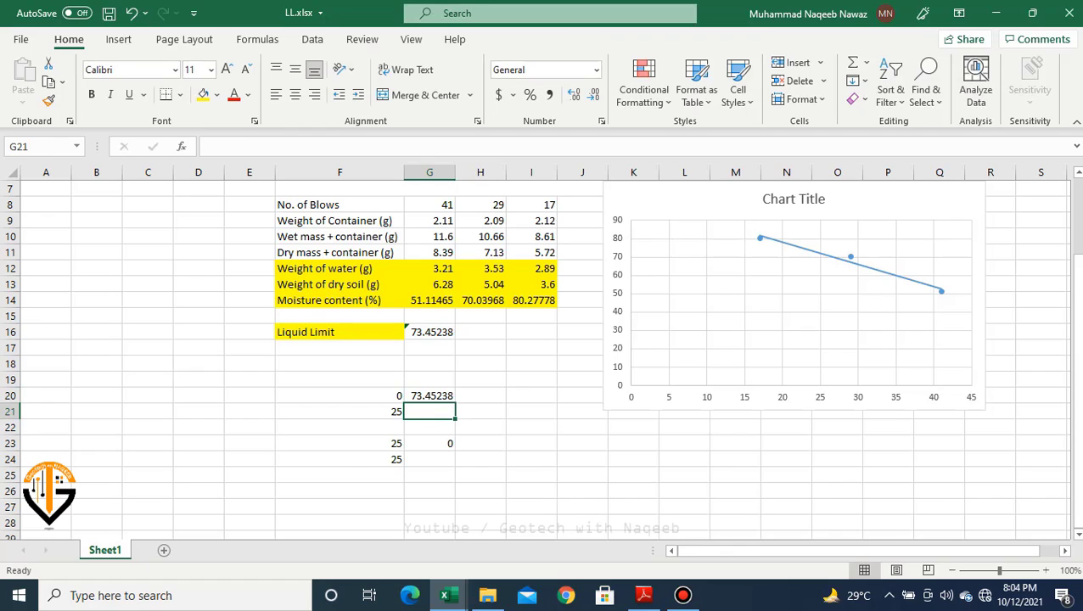
type("=")
left_click(429, 332)
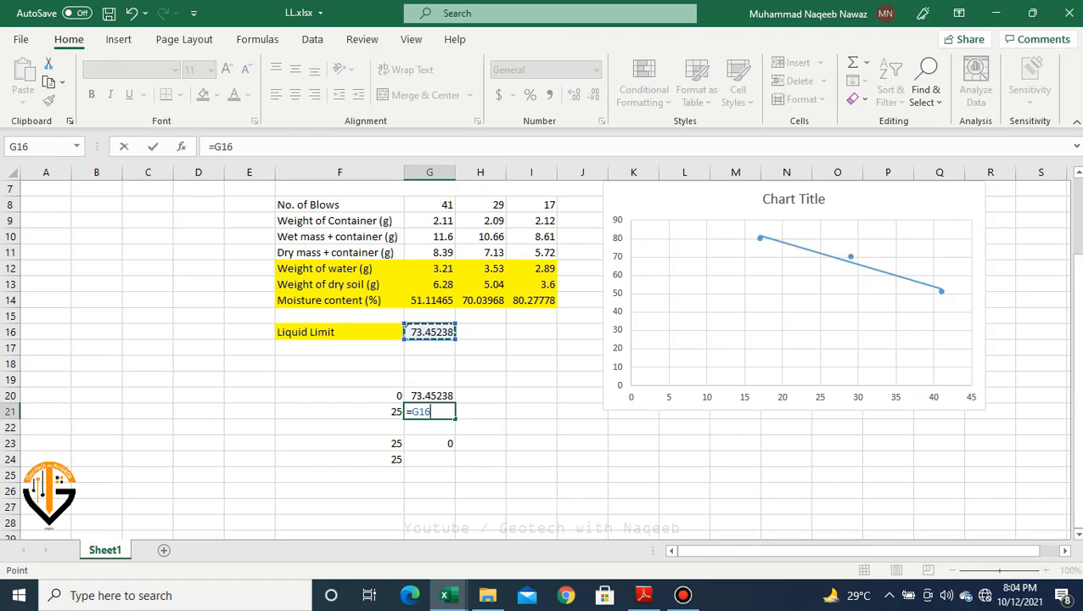
key("Return")
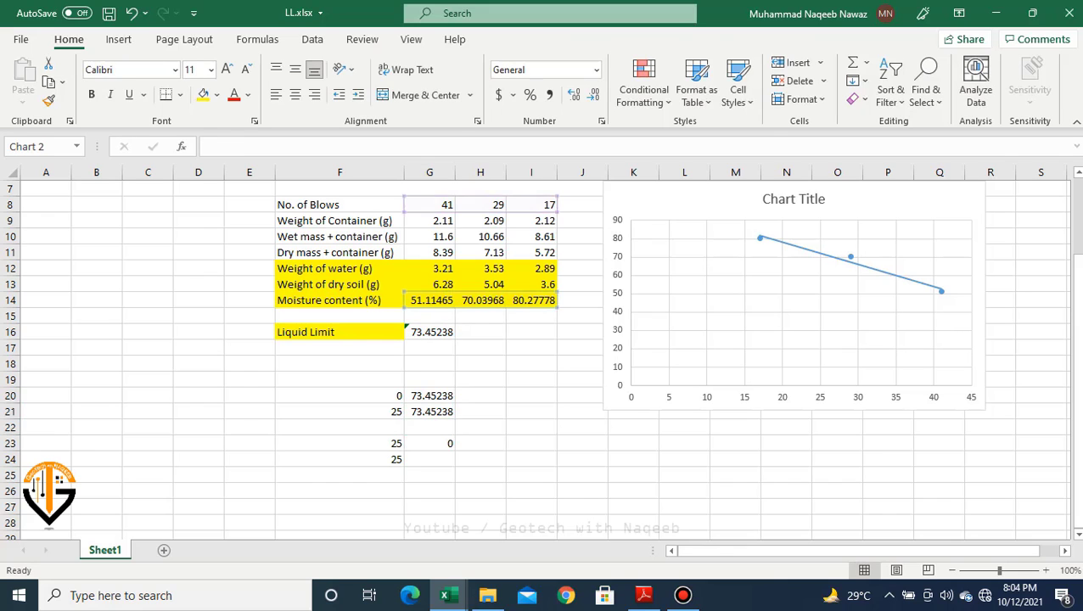
left_click(835, 311)
right_click(835, 311)
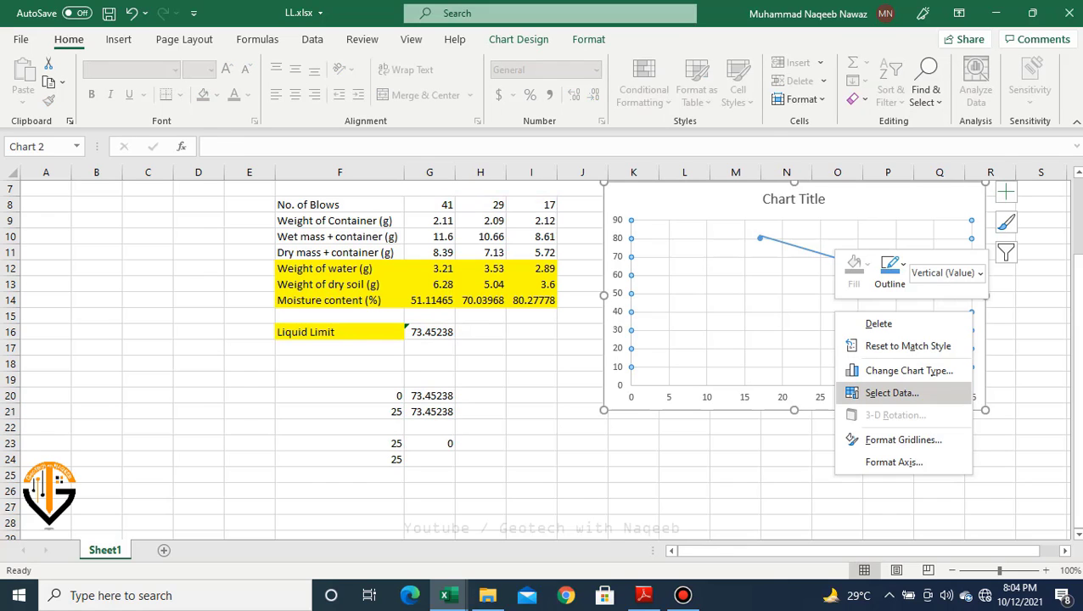
left_click(891, 392)
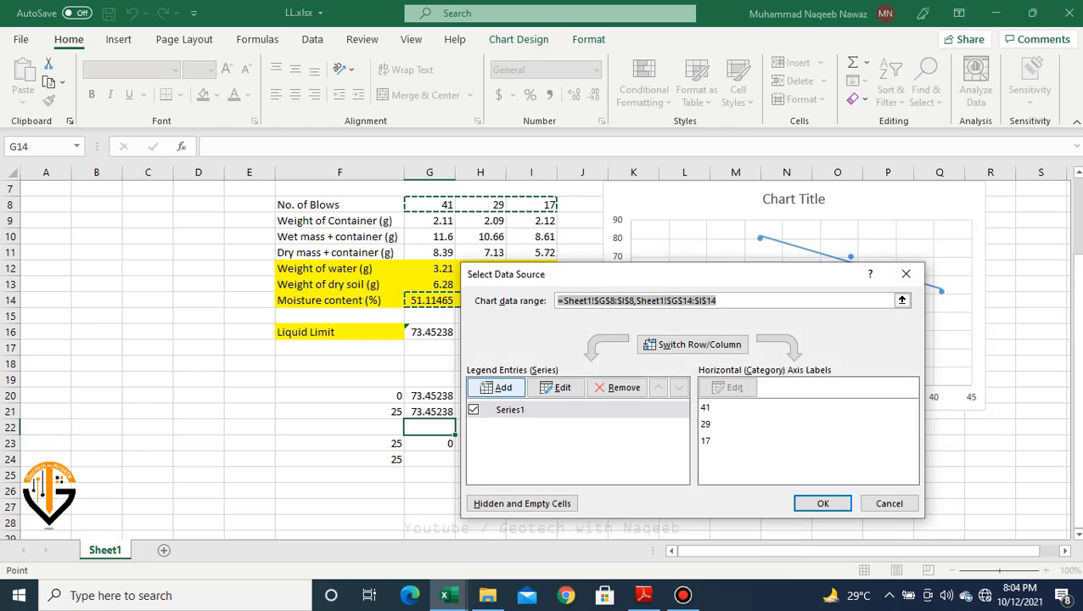
left_click(504, 387)
left_click(724, 395)
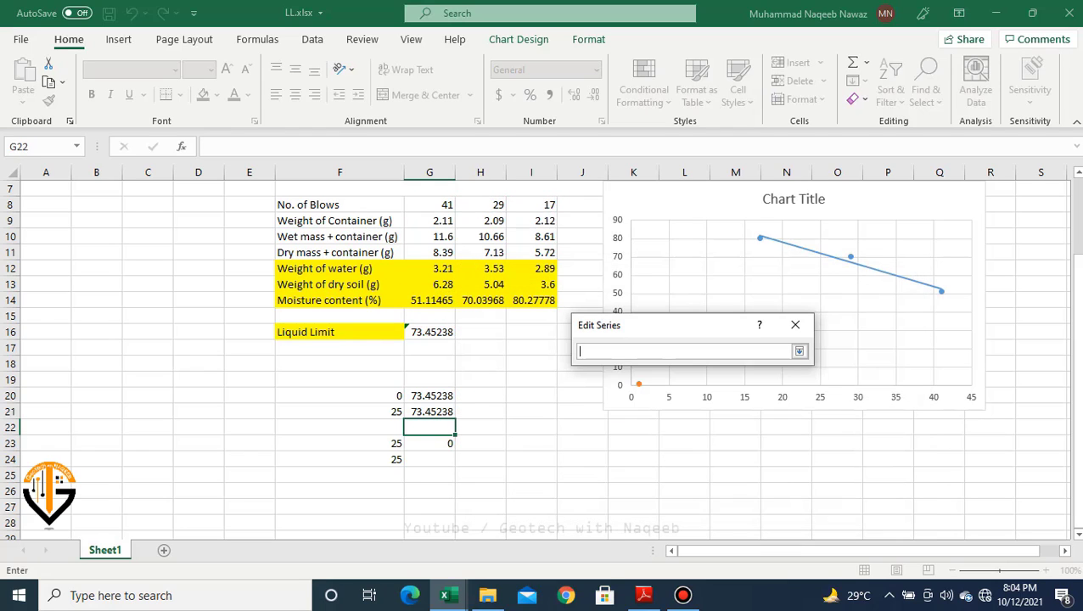
left_click_drag(395, 396, 395, 411)
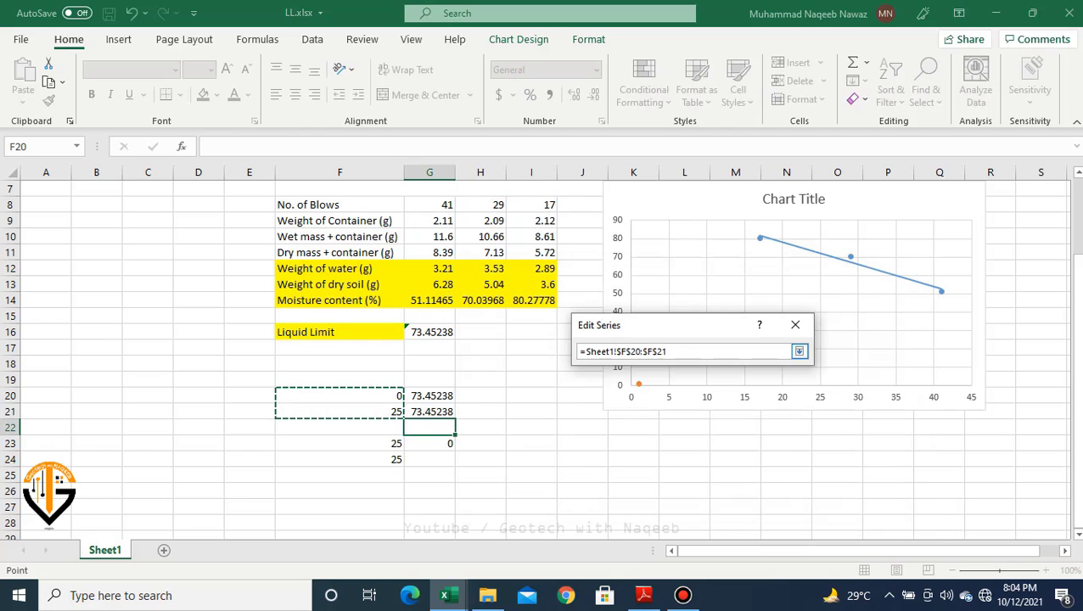
left_click(799, 351)
left_click(723, 425)
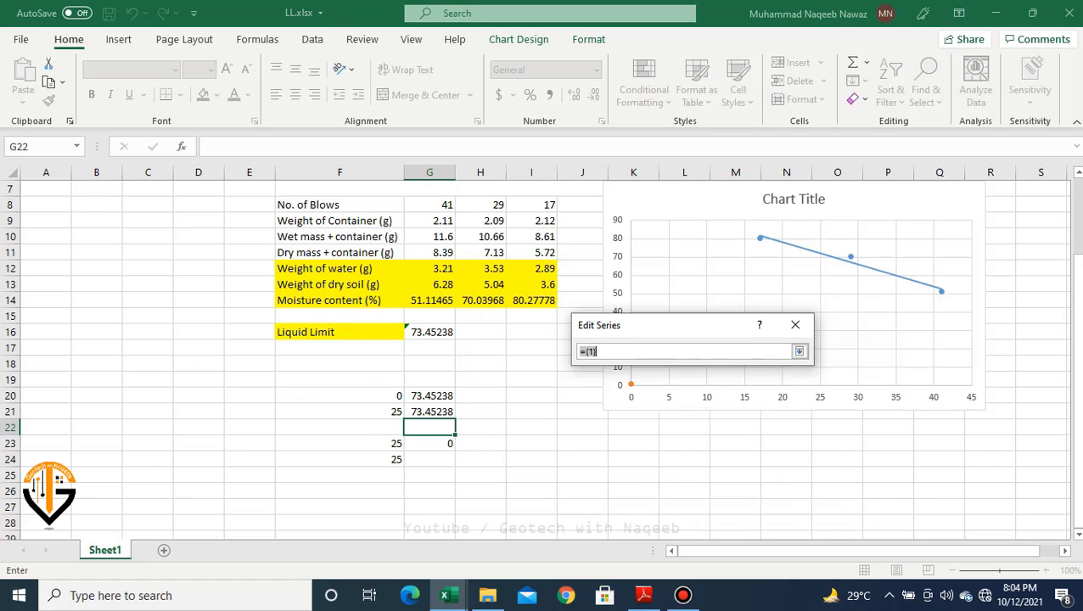
left_click_drag(429, 395, 428, 411)
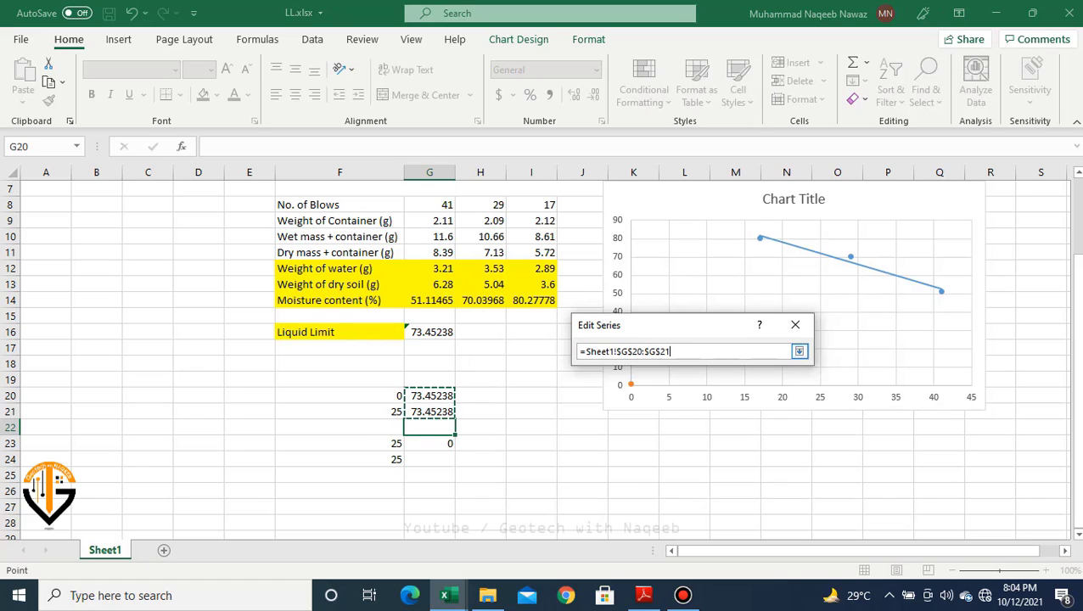
left_click(799, 351)
left_click(712, 452)
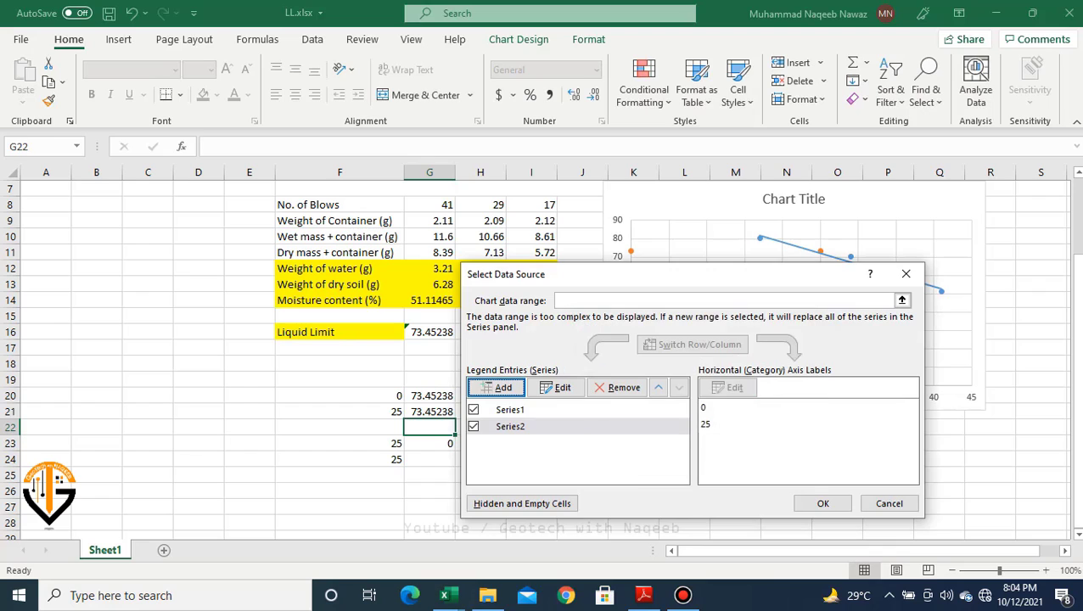
left_click_drag(673, 280, 381, 311)
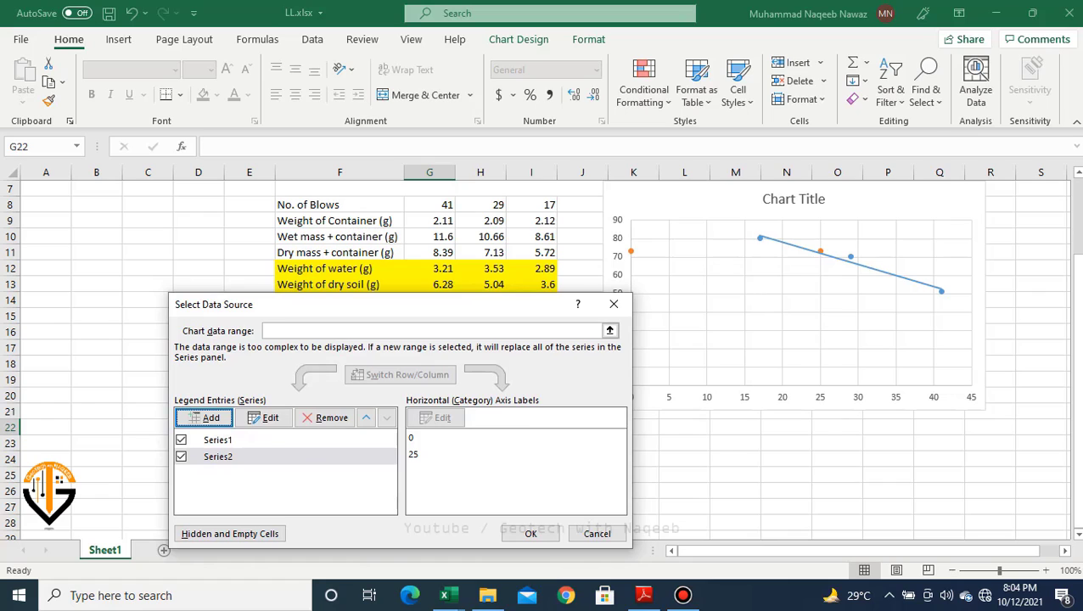
left_click(203, 417)
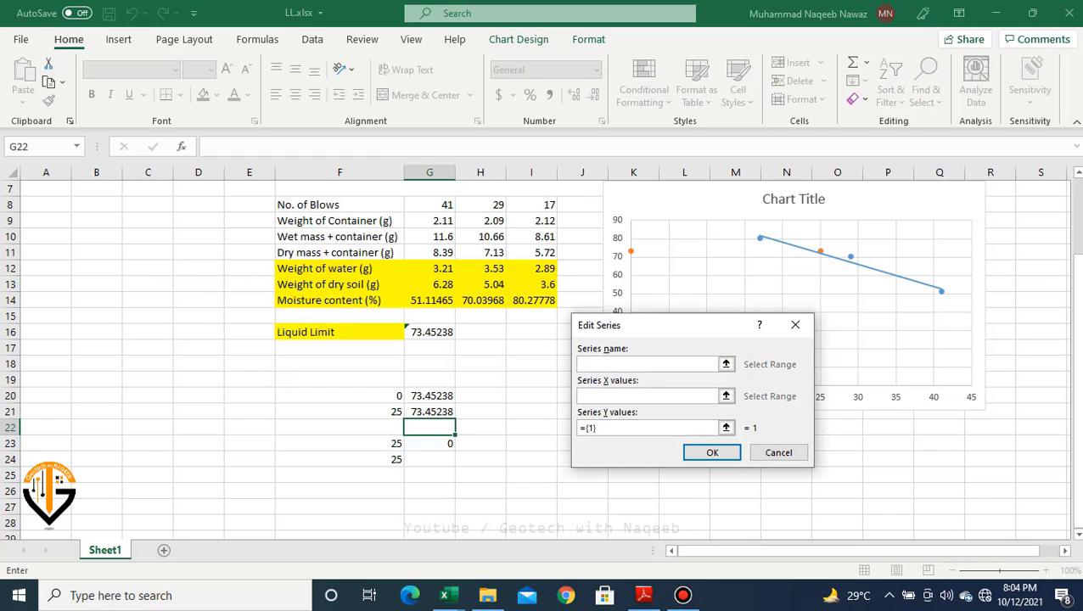
left_click(795, 325)
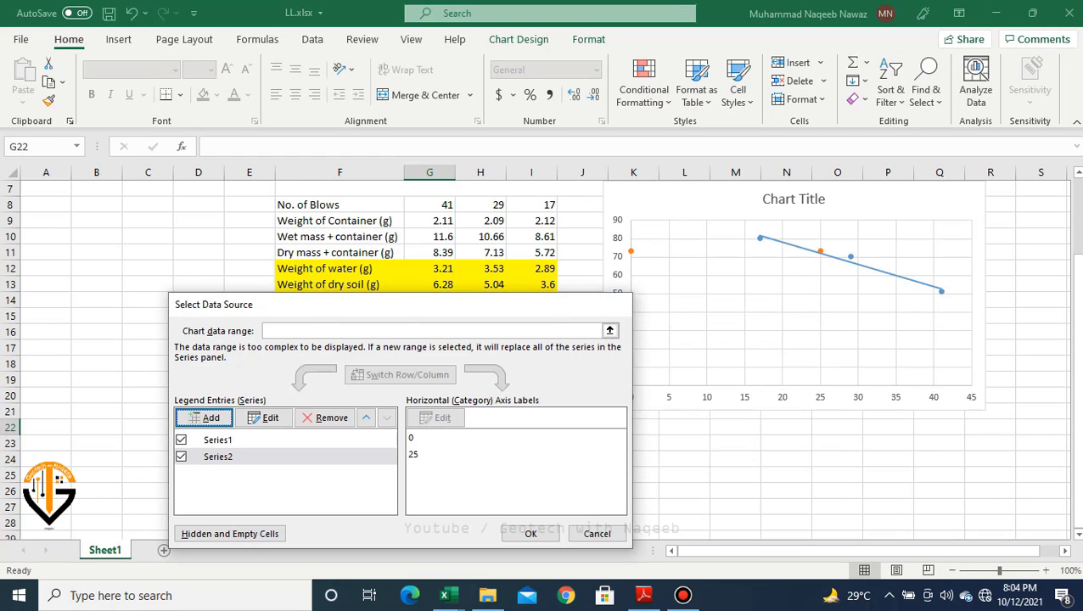
key("Escape")
Step: Link cell G24 to the liquid limit in G16 with a cell-reference formula
left_click(430, 459)
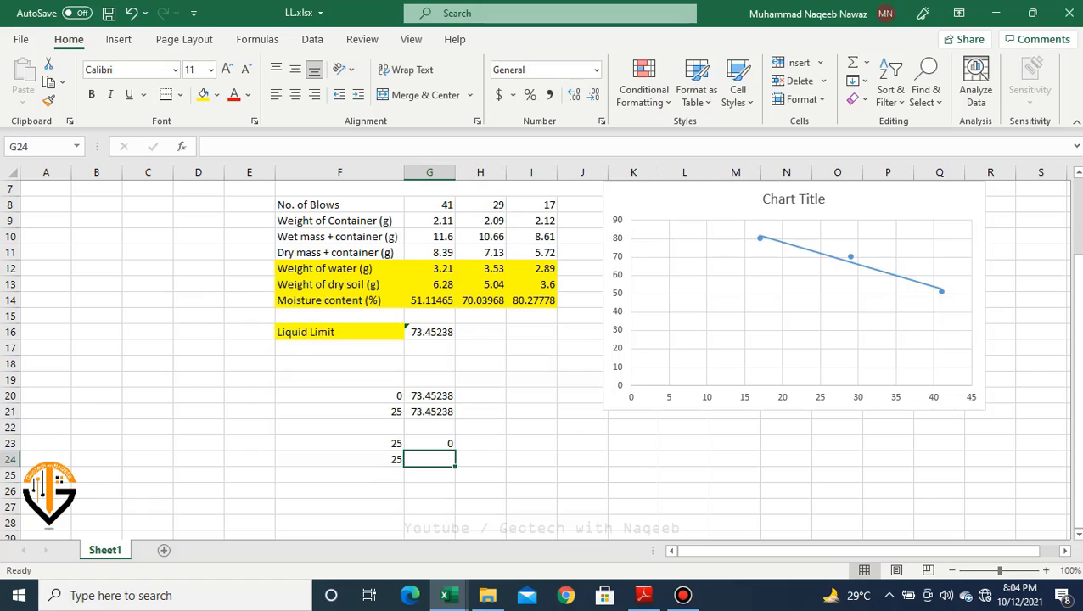
type("=")
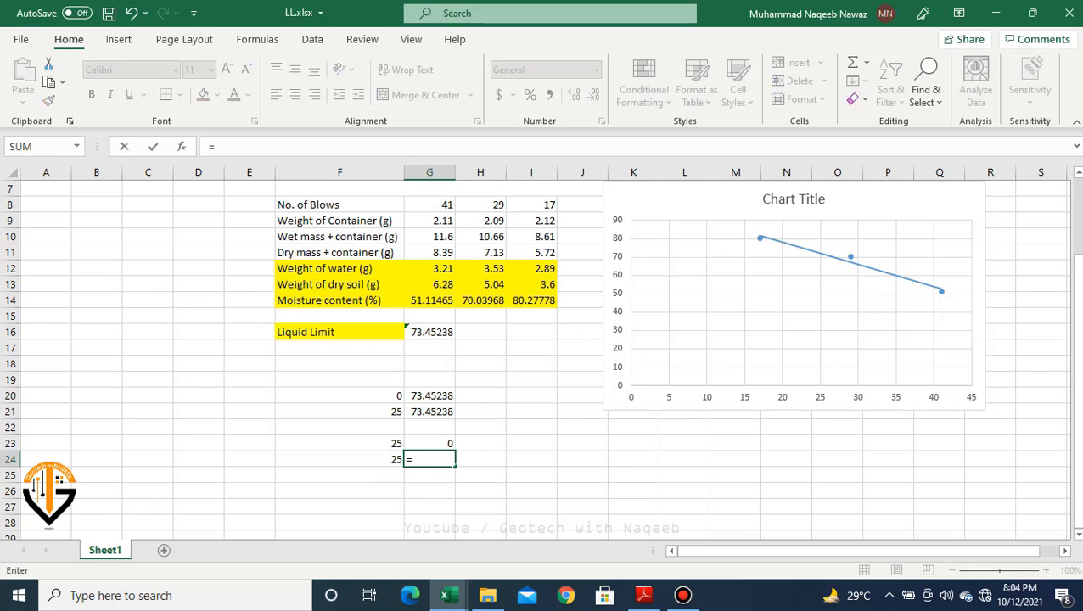
left_click(429, 332)
key("Return")
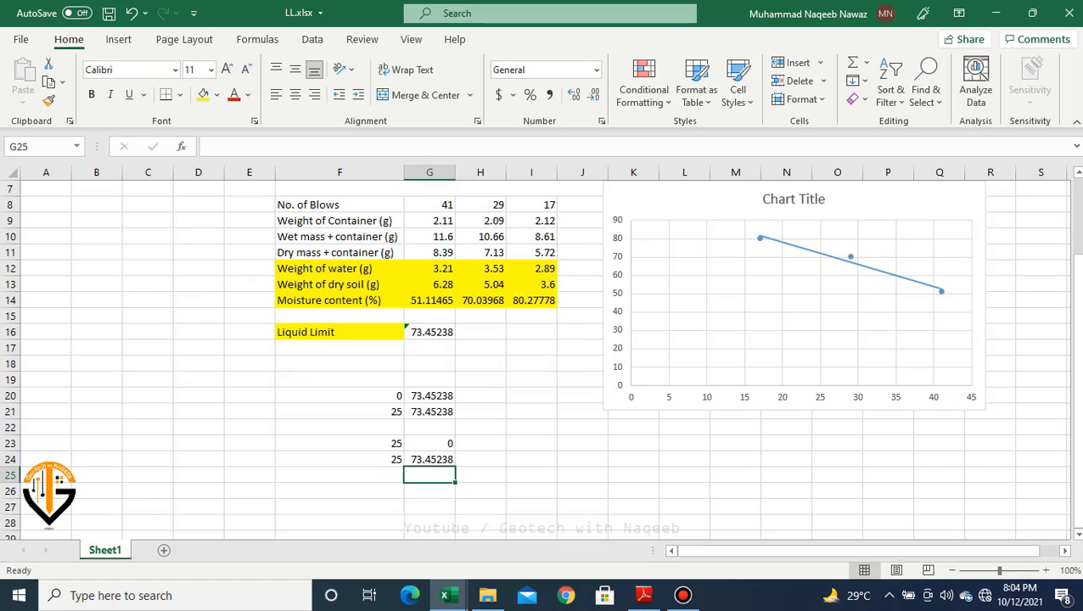
Step: Add a second data series to the scatter chart with F20:F21 as its X values
left_click(882, 302)
right_click(882, 302)
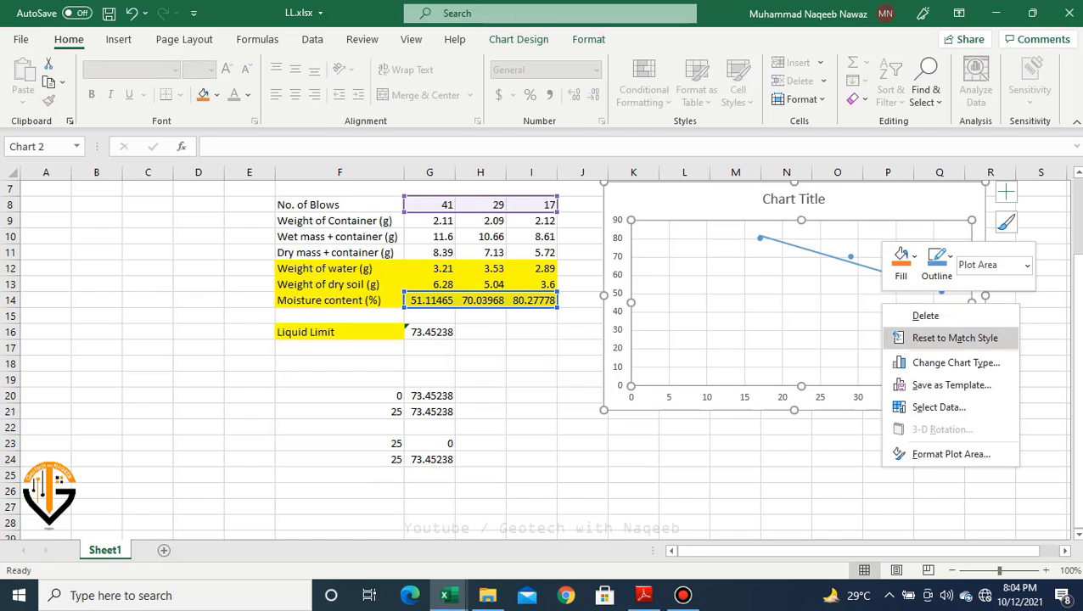
left_click(938, 407)
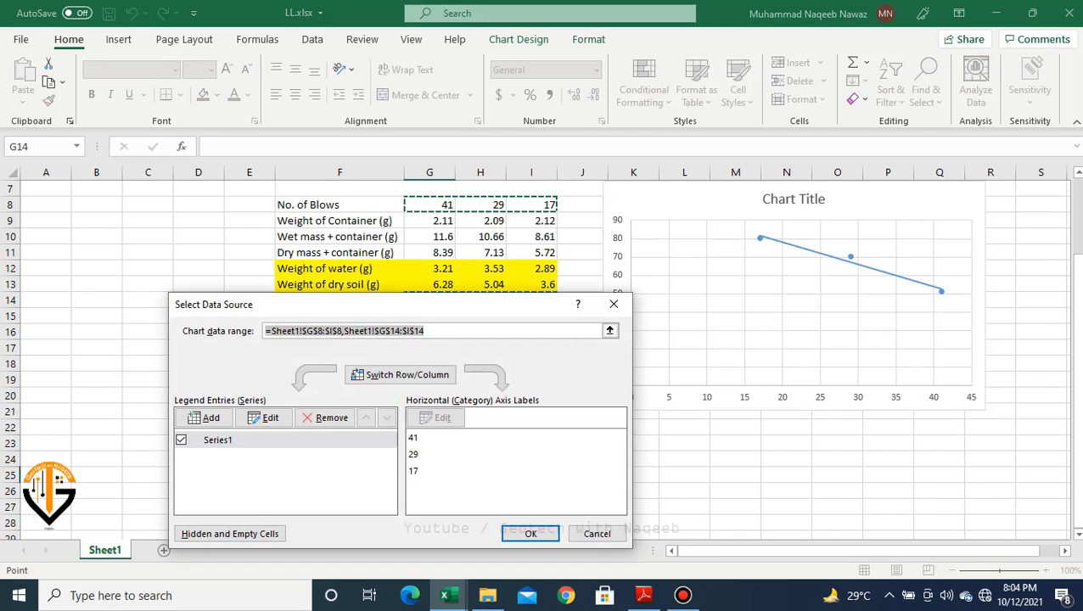
left_click(204, 418)
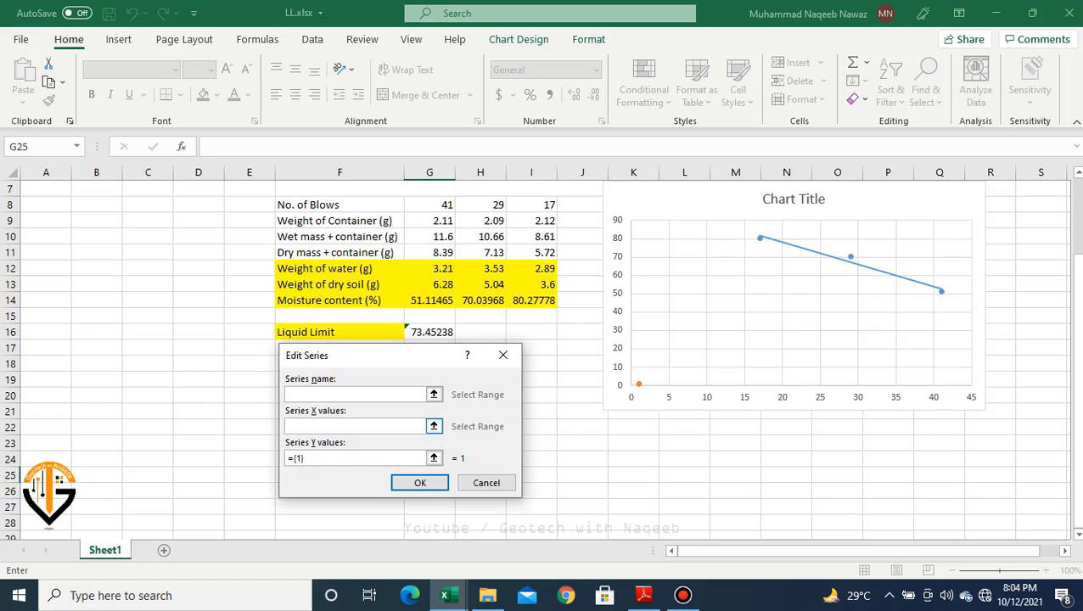
left_click(433, 426)
left_click_drag(379, 356, 121, 357)
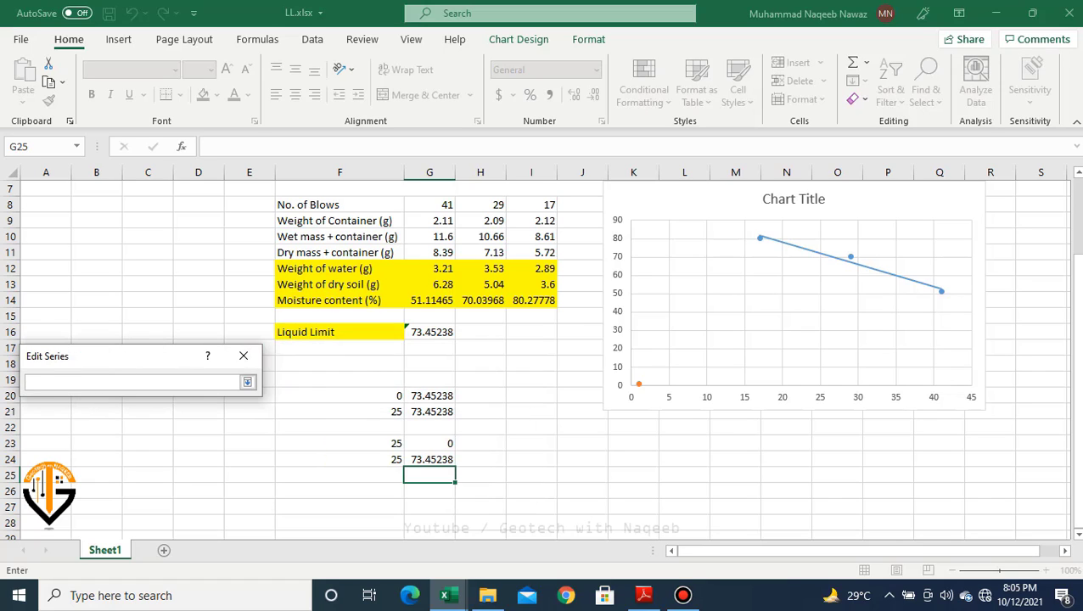
left_click_drag(386, 395, 391, 411)
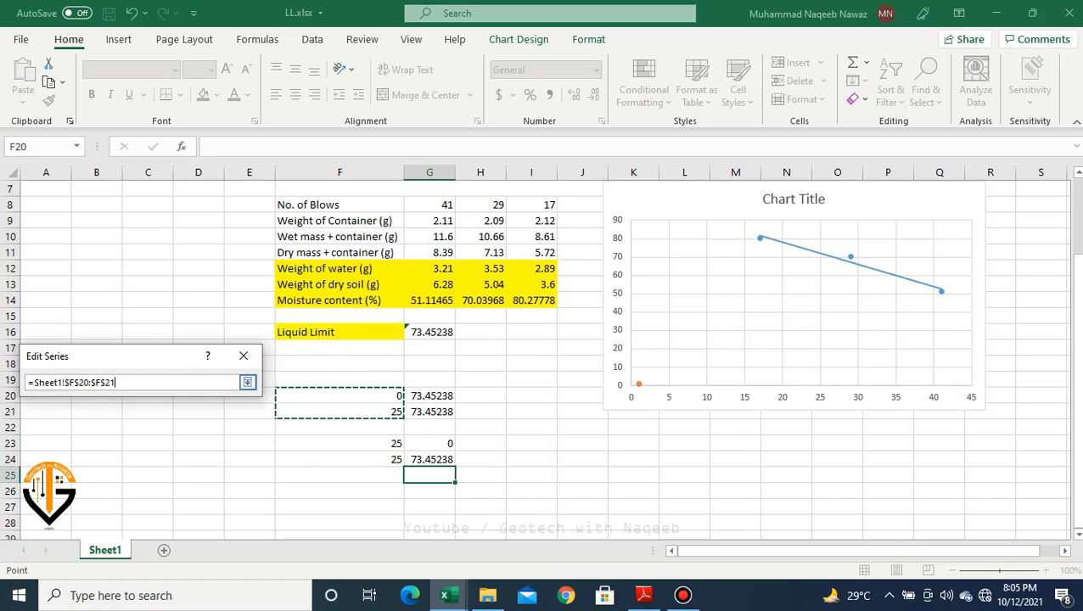
left_click(247, 382)
Step: Set the second series' Y values to G20:G21 and accept the series
left_click(173, 457)
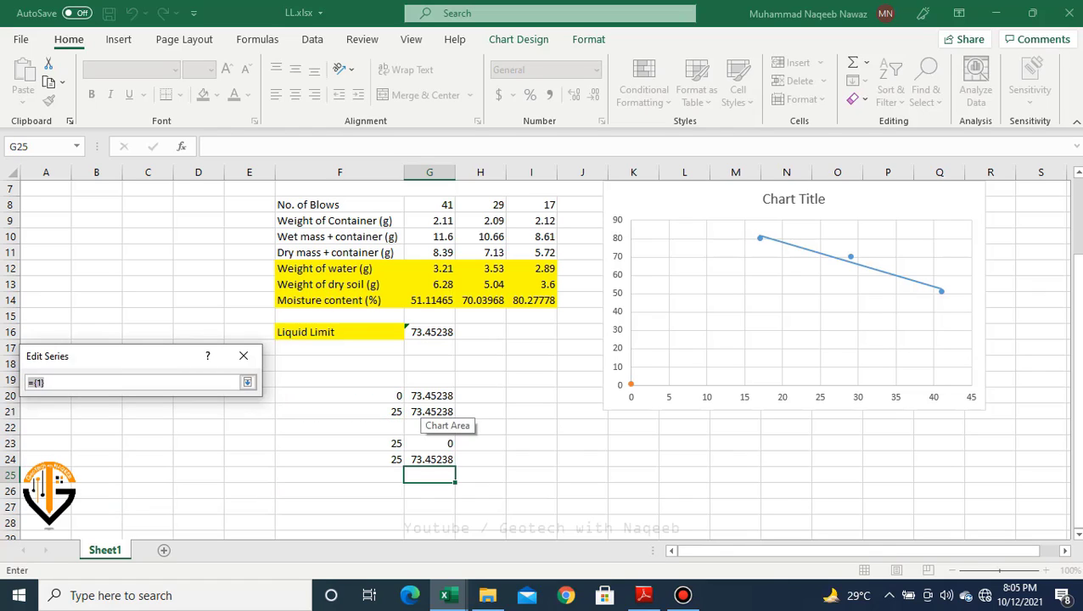
left_click_drag(430, 395, 429, 412)
left_click(247, 382)
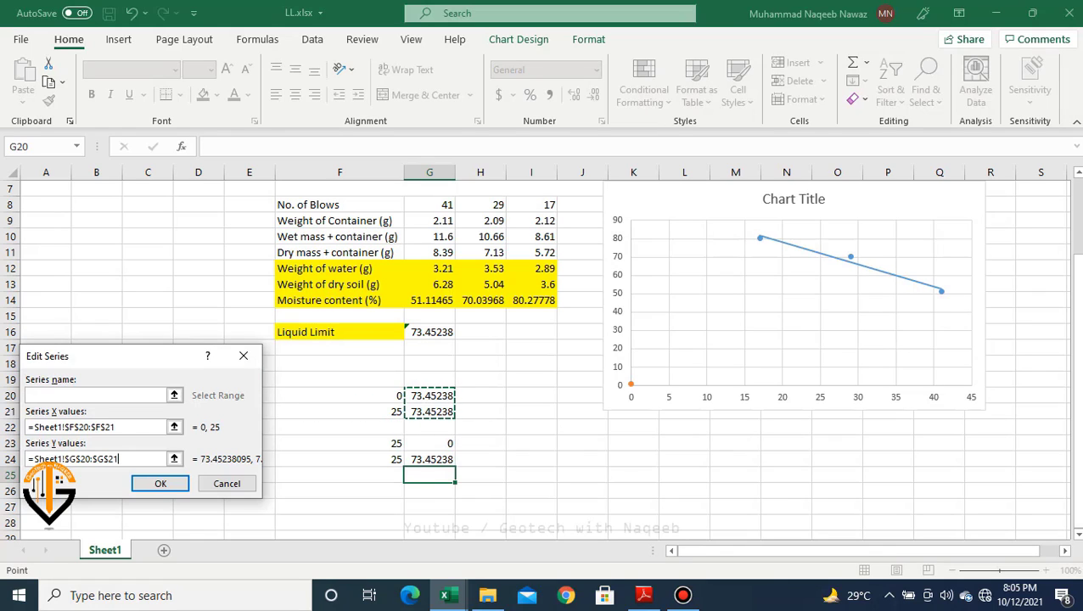
left_click(160, 483)
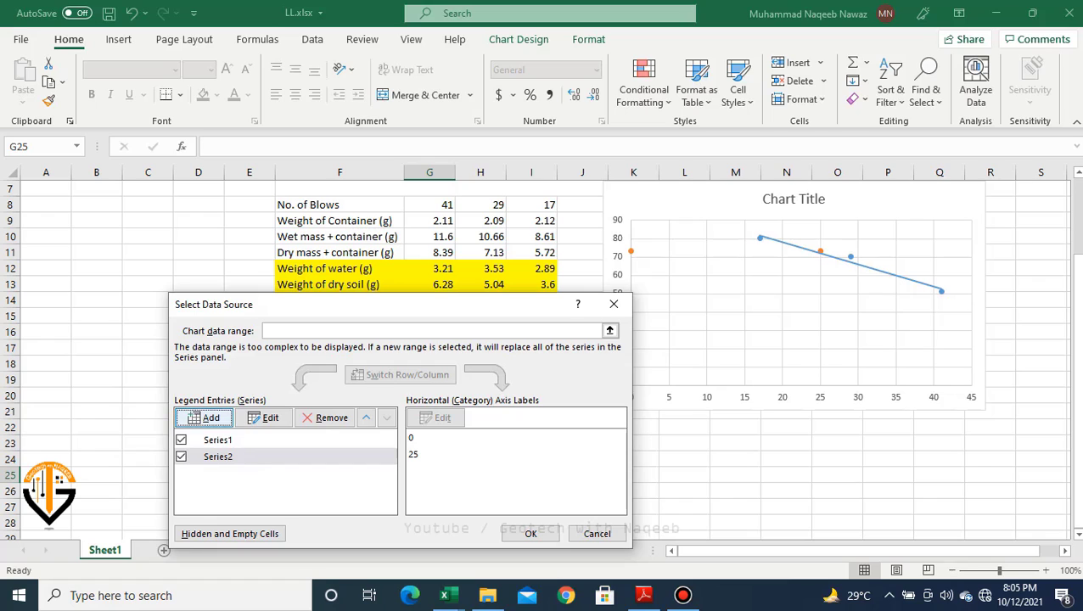
Step: Add a third data series to the chart with F23:F24 as its X values
left_click(202, 418)
left_click(174, 424)
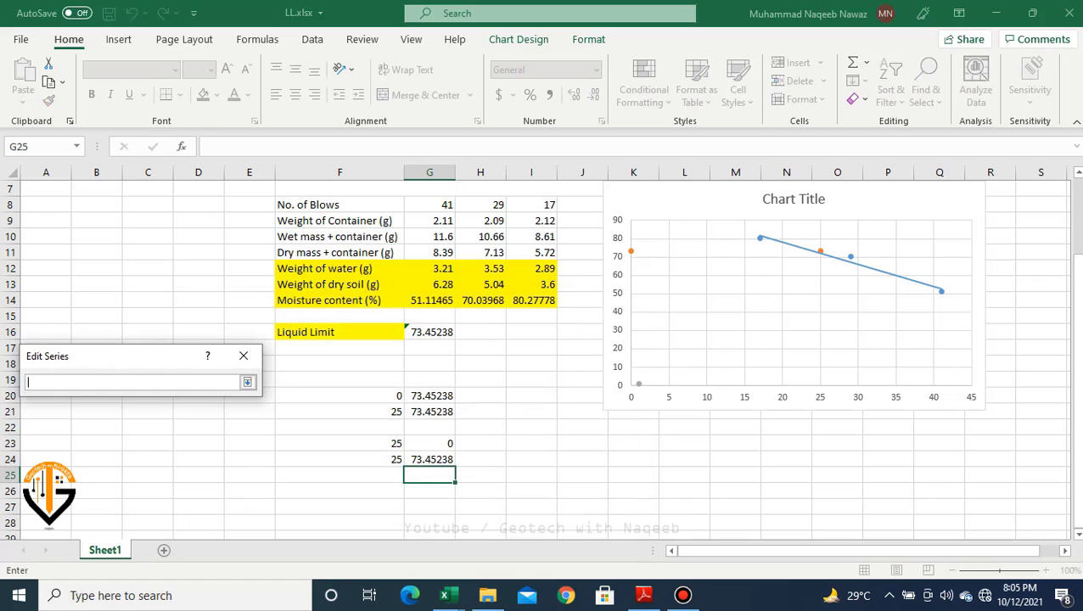
left_click_drag(352, 444, 394, 462)
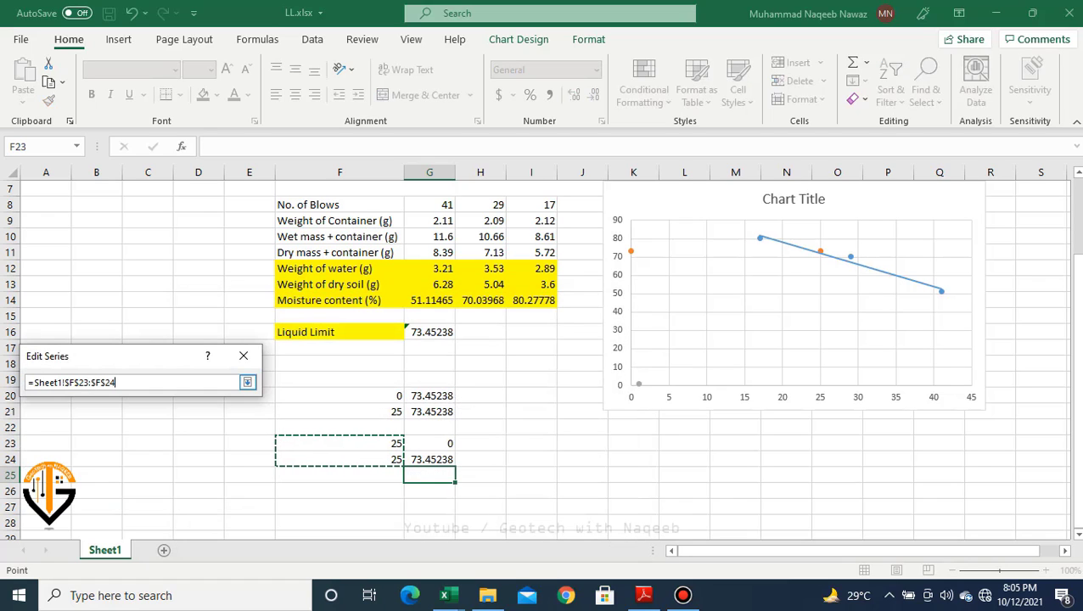
key("Return")
Step: Set the third series' Y values to G23:G24 and apply the chart's data source
left_click(171, 455)
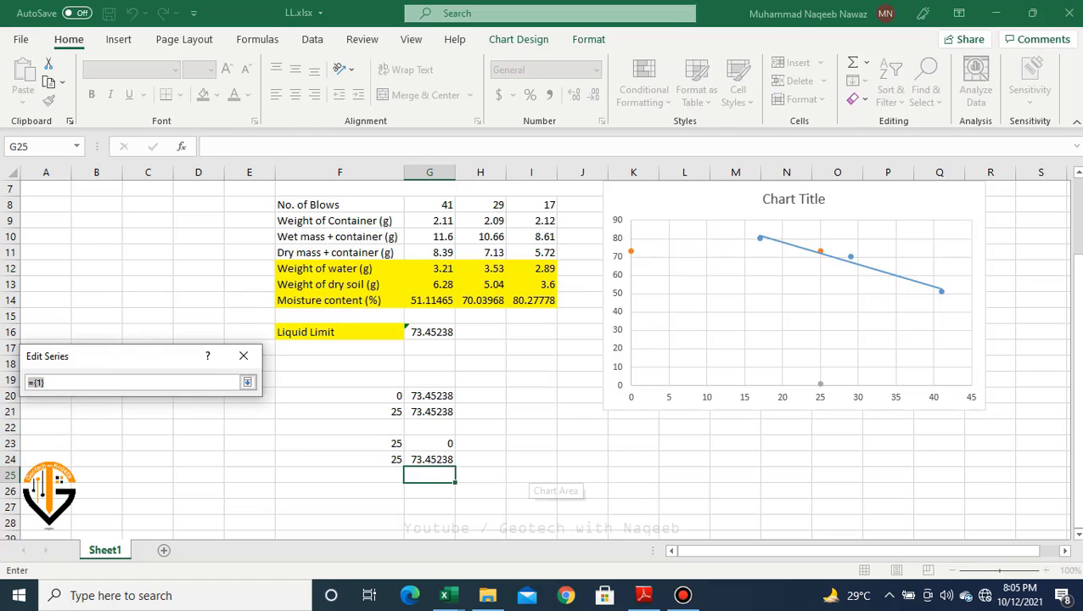
left_click_drag(429, 443, 429, 459)
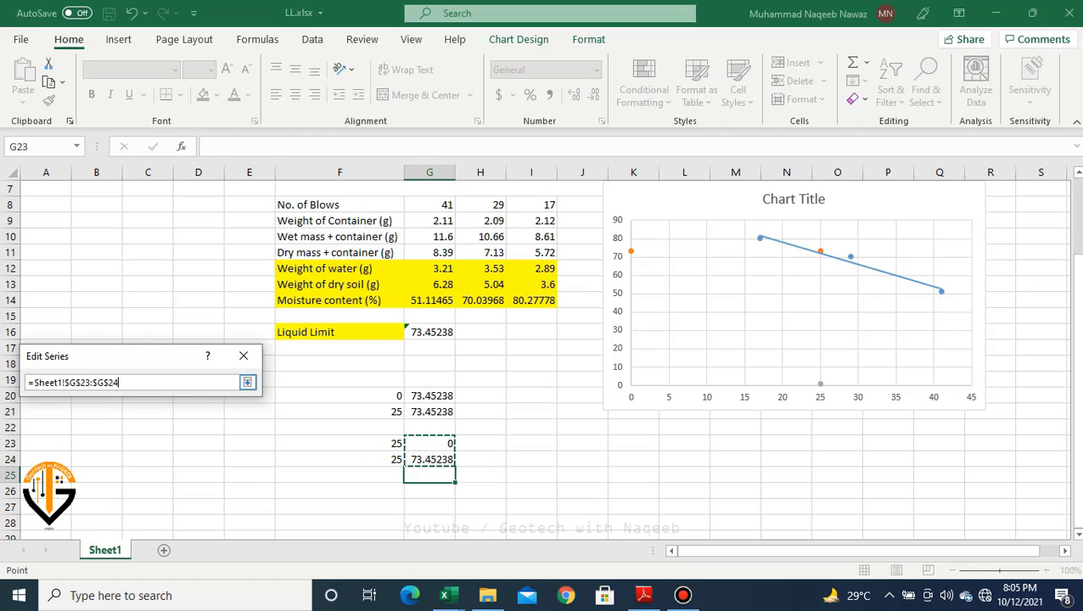
key("Return")
key("Return")
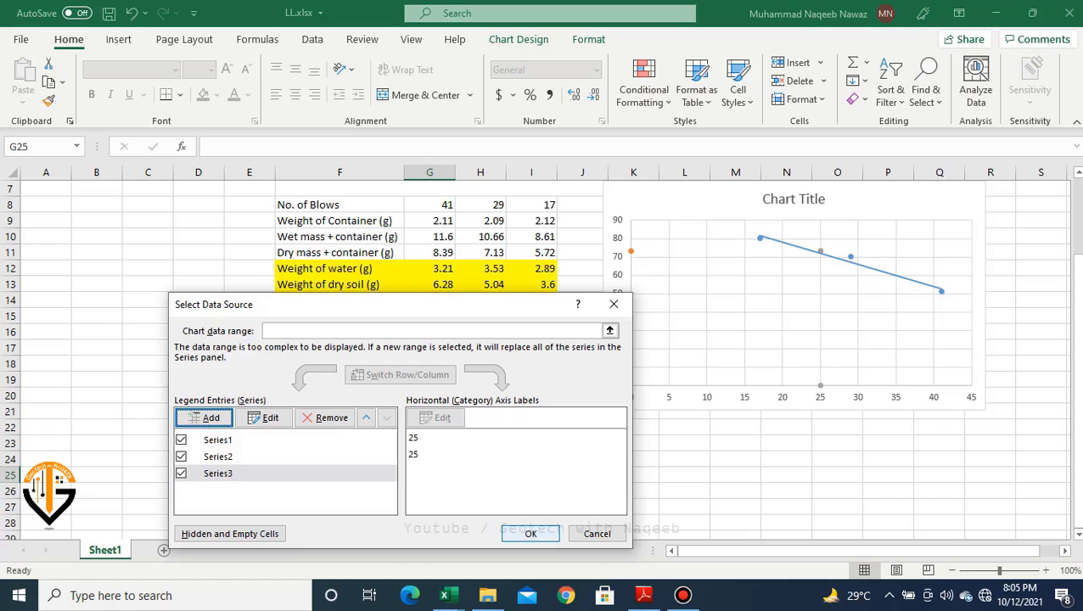
key("Return")
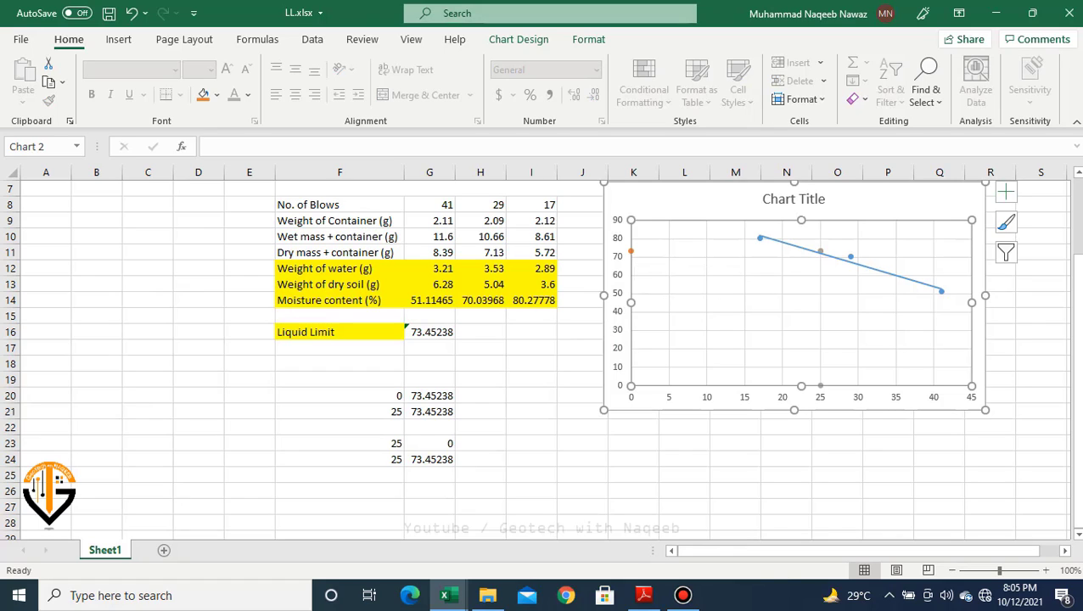
Step: Try to add a trendline to the third data series, plotted at 25 blows
left_click(798, 247)
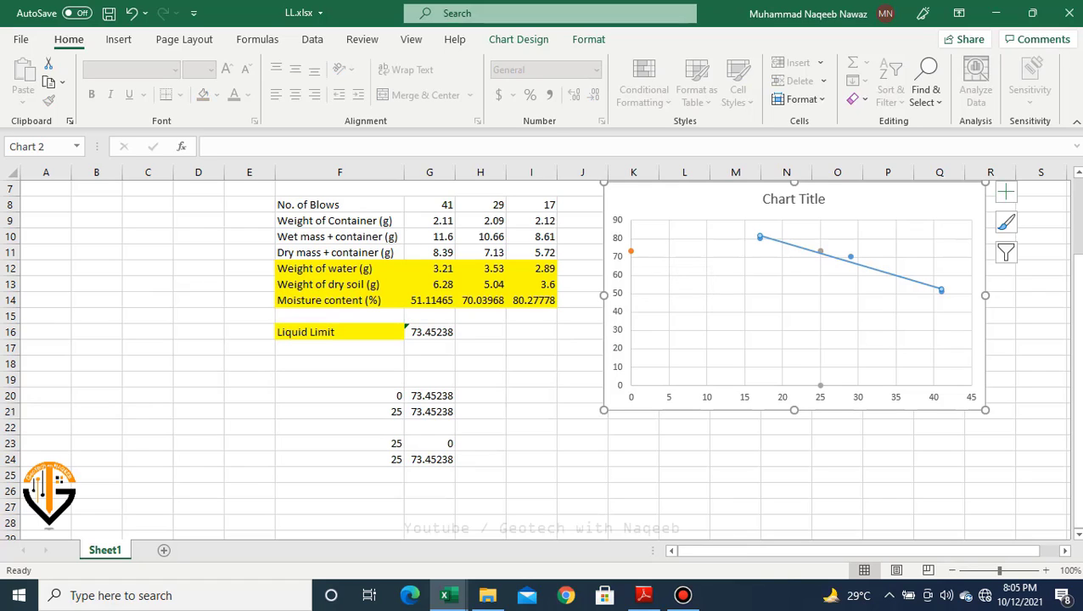
left_click(819, 385)
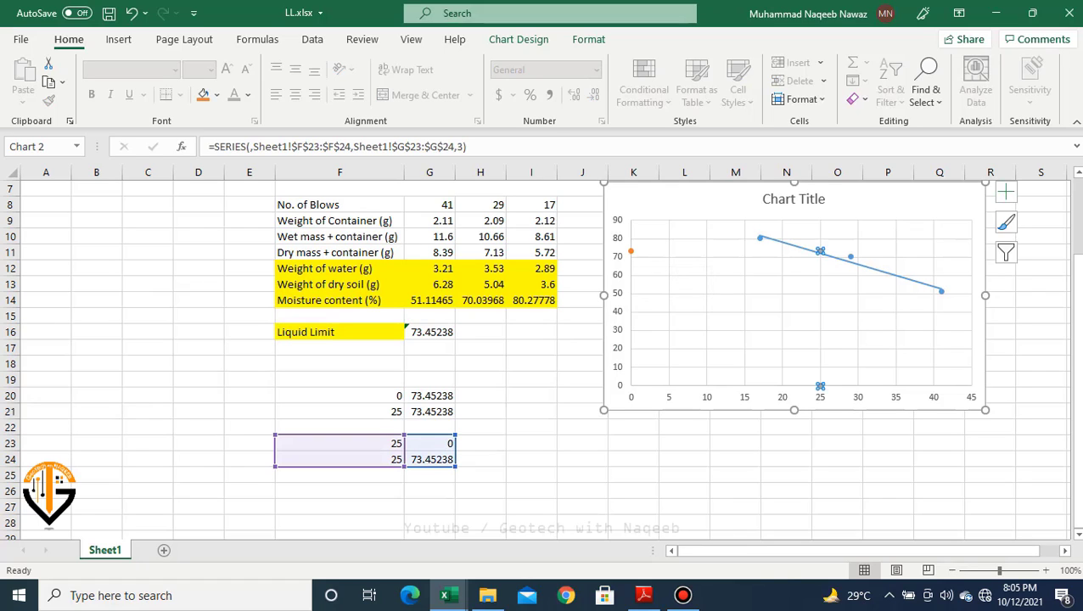
right_click(819, 250)
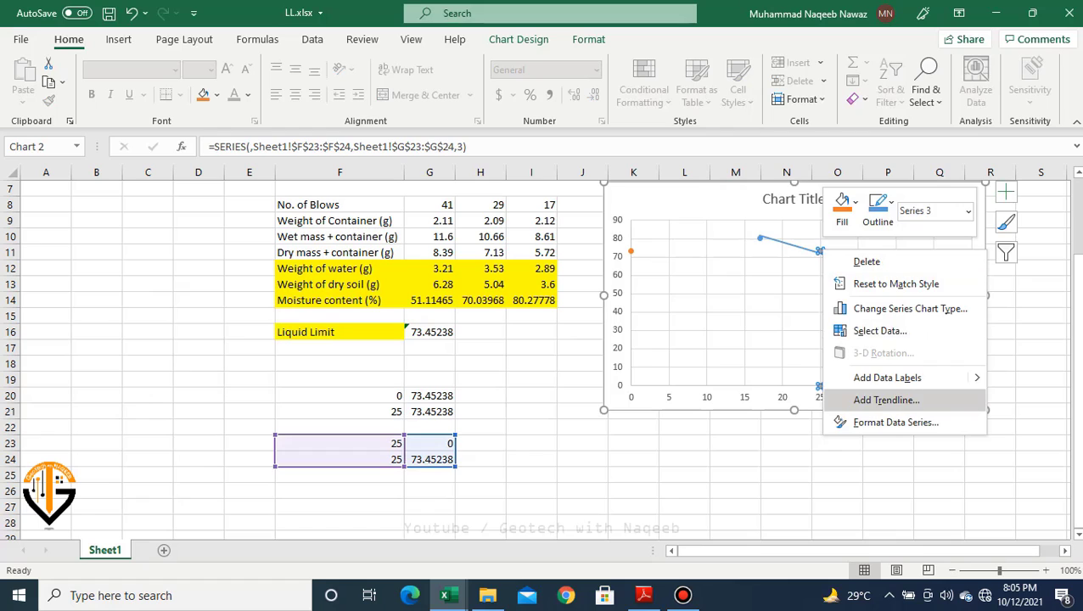
left_click(883, 399)
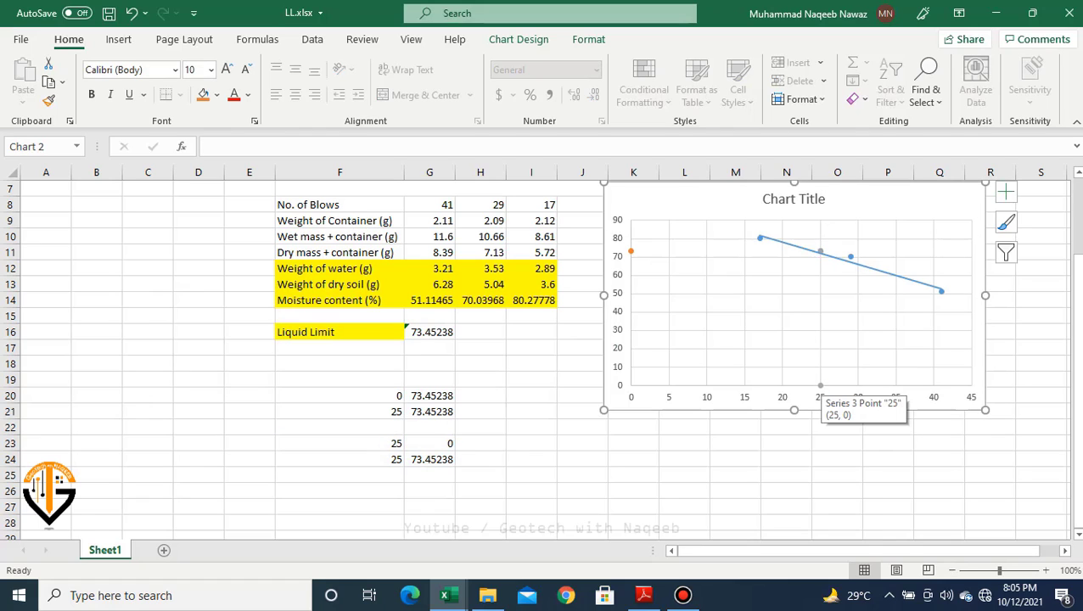
Step: Format the third data series with a solid line joining its two points at 25 blows
left_click(819, 386)
key("ctrl+1")
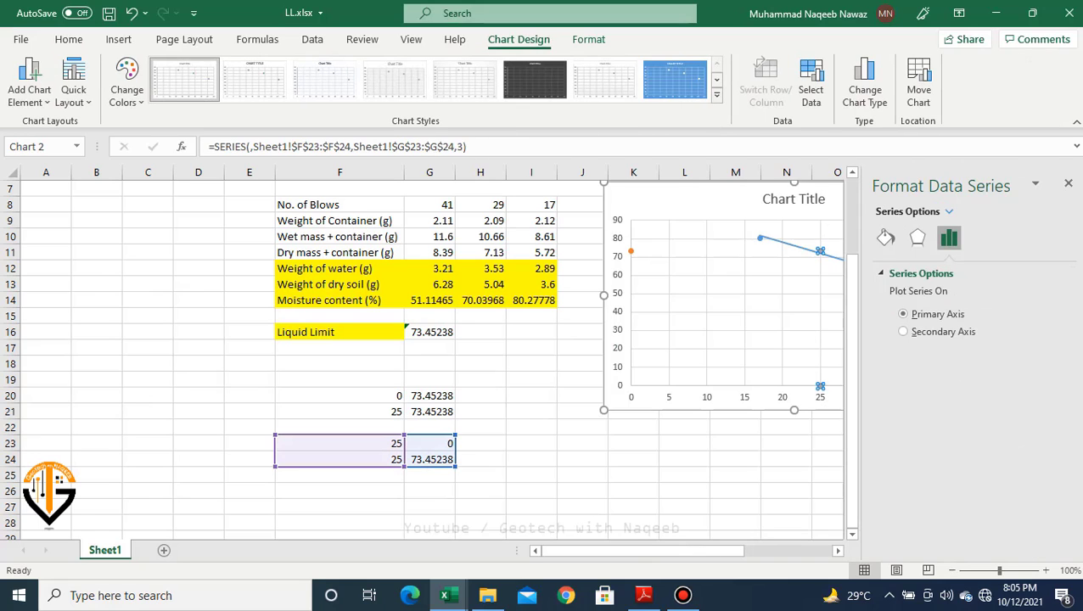
left_click(885, 237)
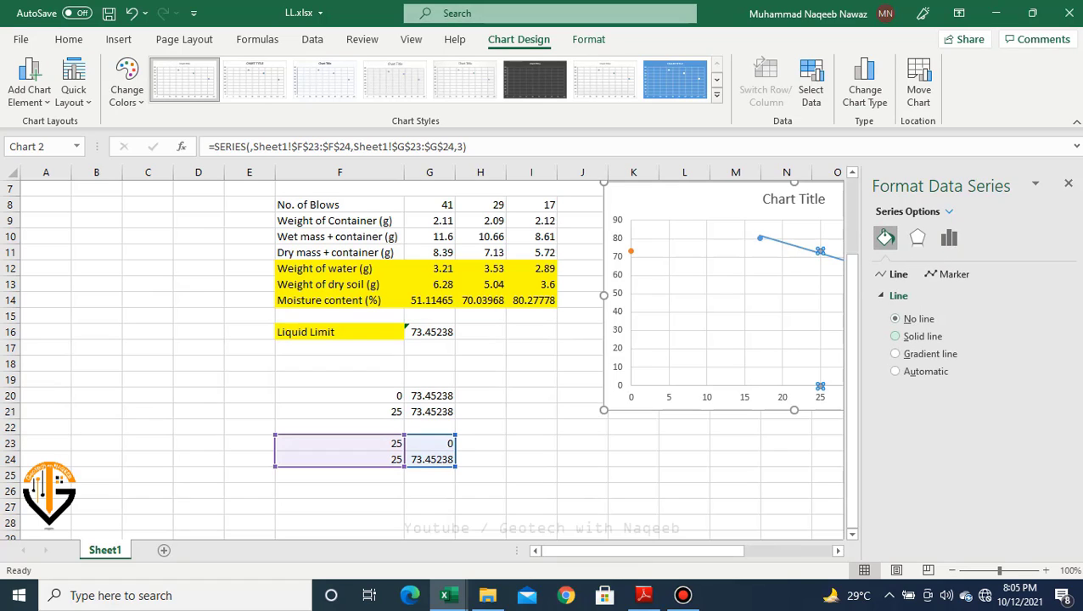
left_click(895, 336)
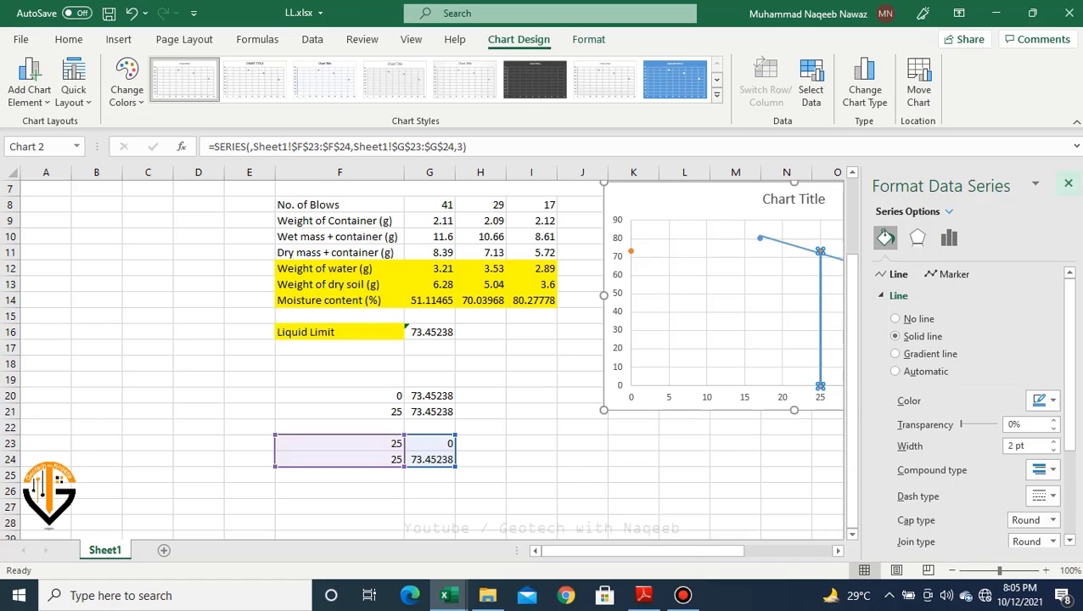
left_click(1069, 183)
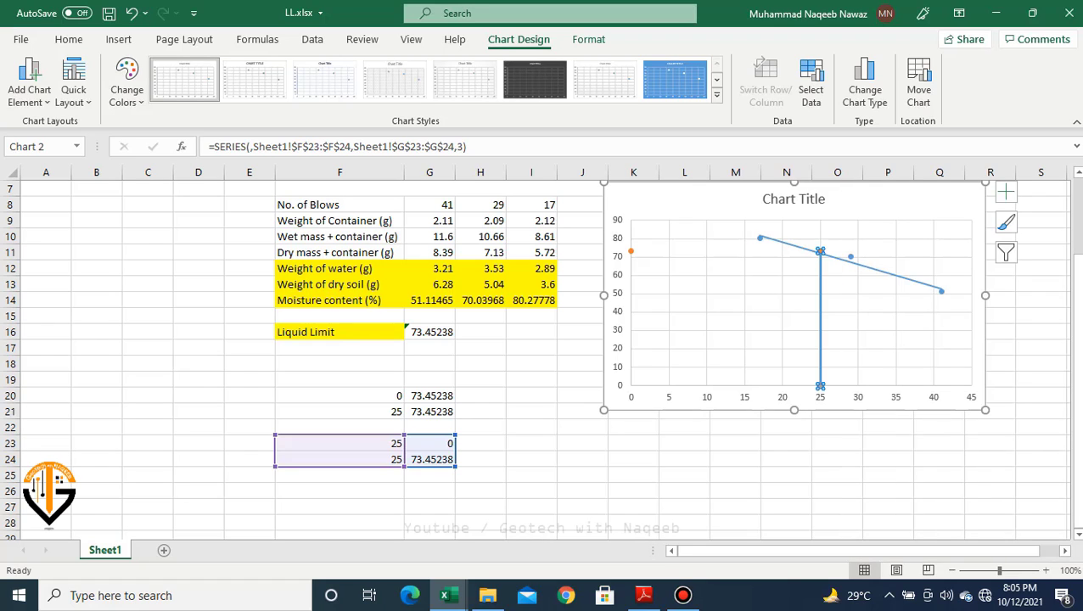
Step: Add a linear trendline to the second data series, the horizontal liquid limit points
left_click(630, 251)
right_click(631, 252)
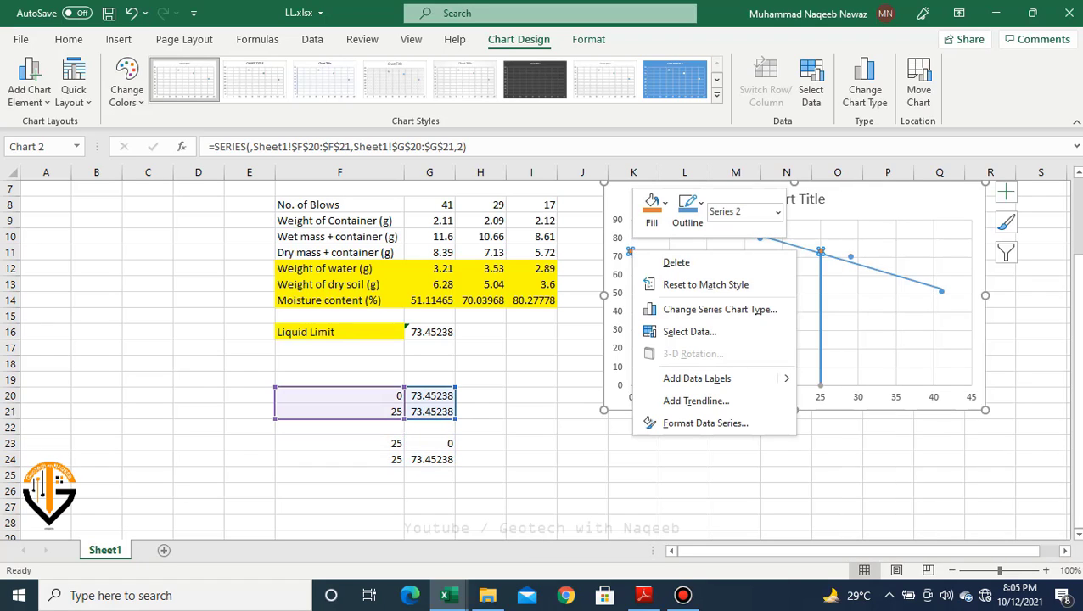
left_click(685, 400)
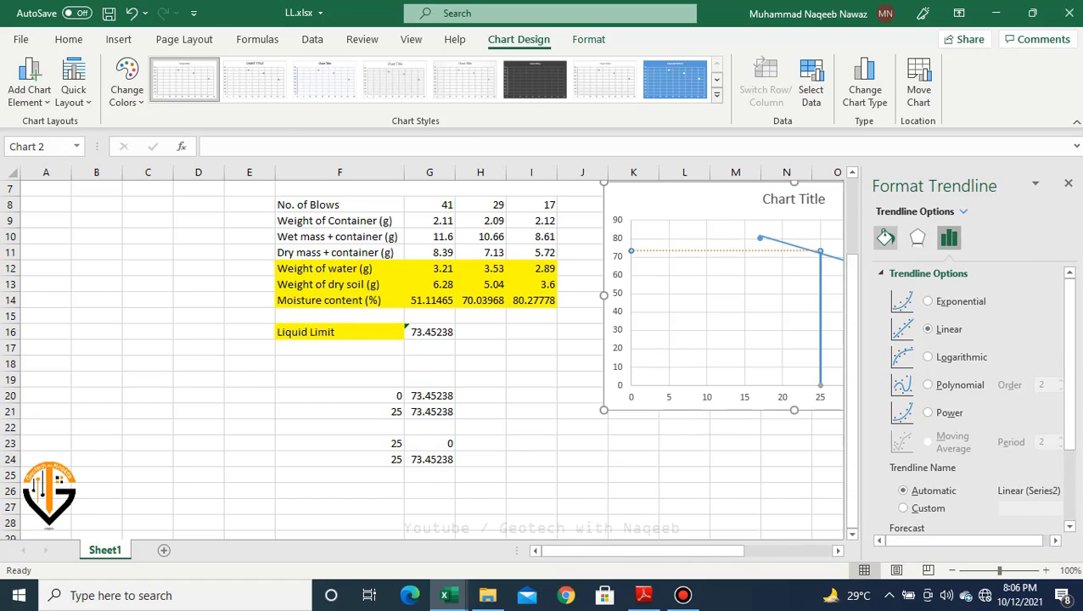
Step: Set the dash type of the second series' trendline to solid and close its formatting options
left_click(884, 238)
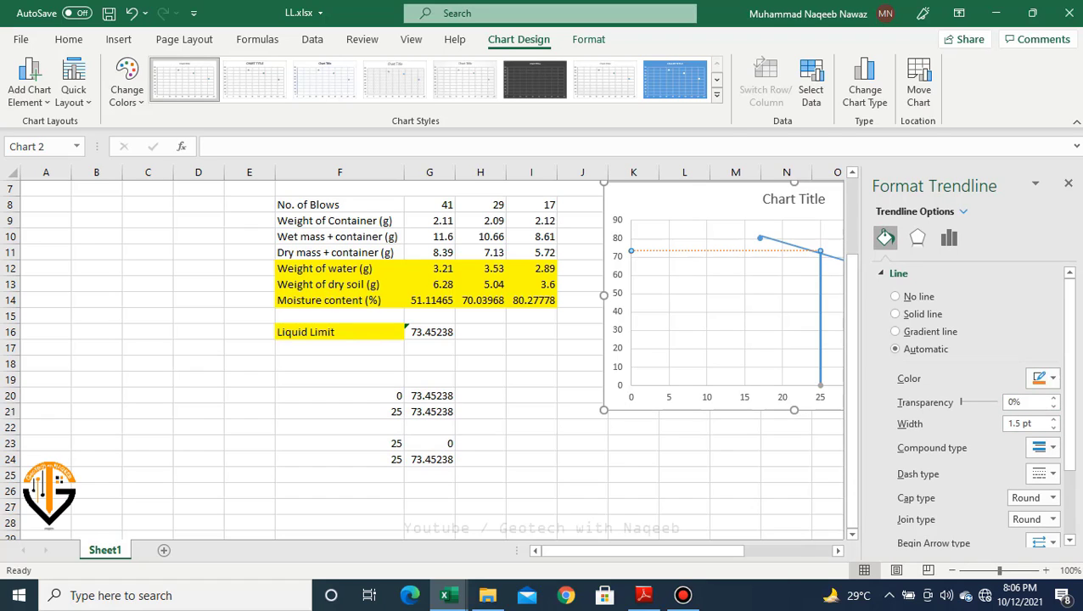
scroll(1040, 471, "down", 1)
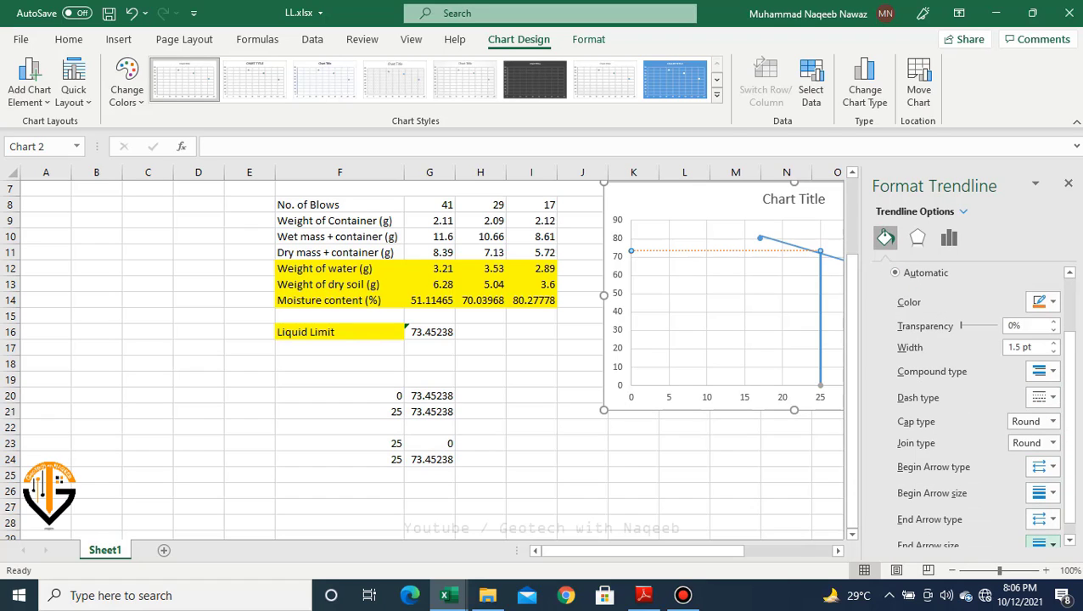
scroll(1039, 511, "down", 1)
key("shift+Tab")
key("shift+Tab")
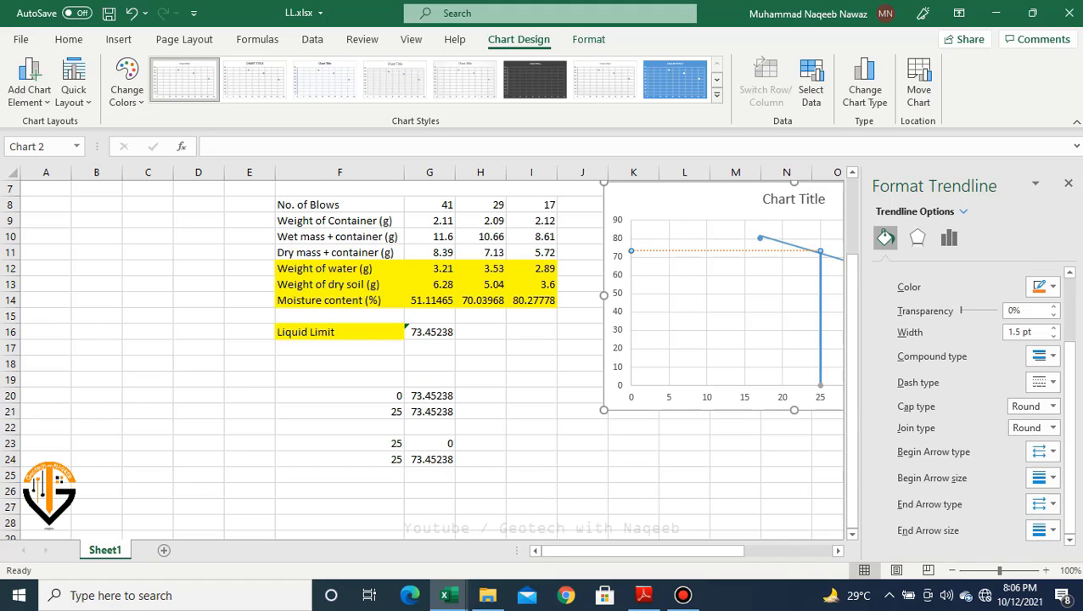
left_click(1042, 382)
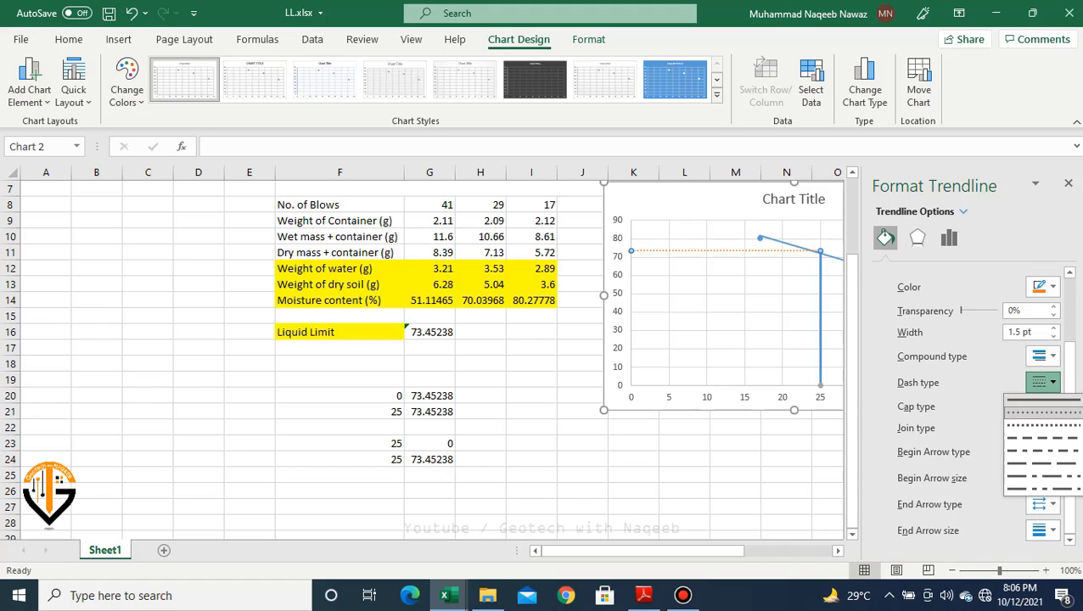
left_click(1036, 399)
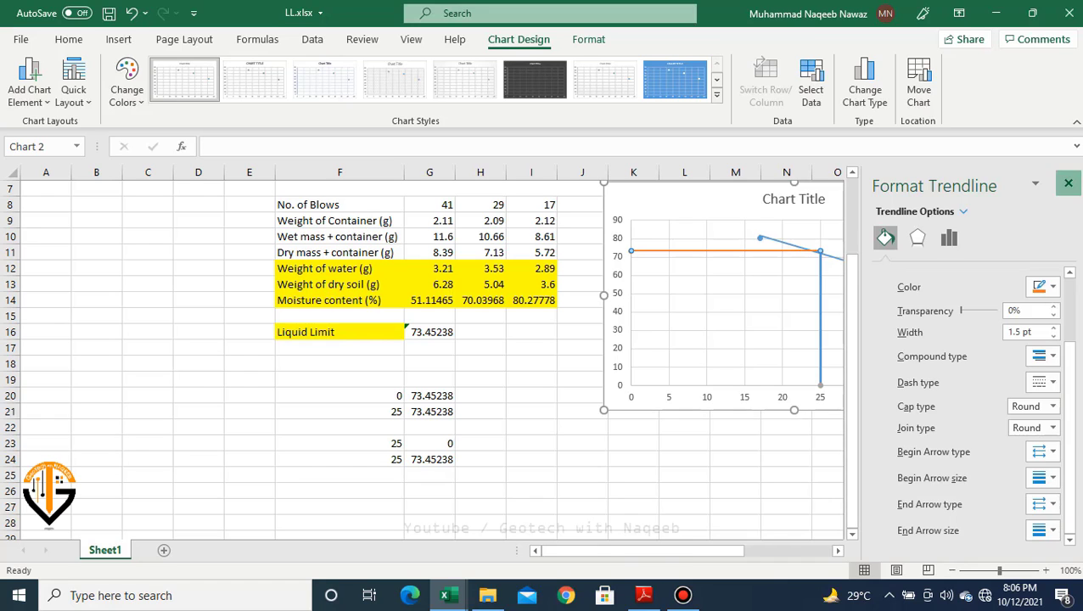
left_click(1068, 184)
scroll(1003, 249, "up", 1)
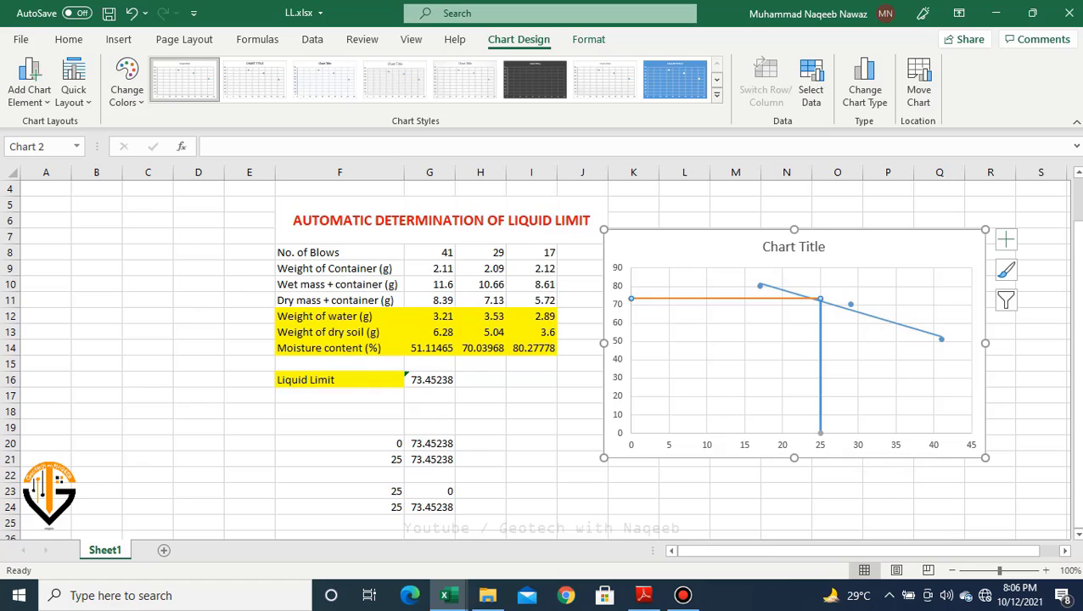
mouse_move(820, 435)
mouse_move(631, 298)
scroll(793, 365, "down", 1)
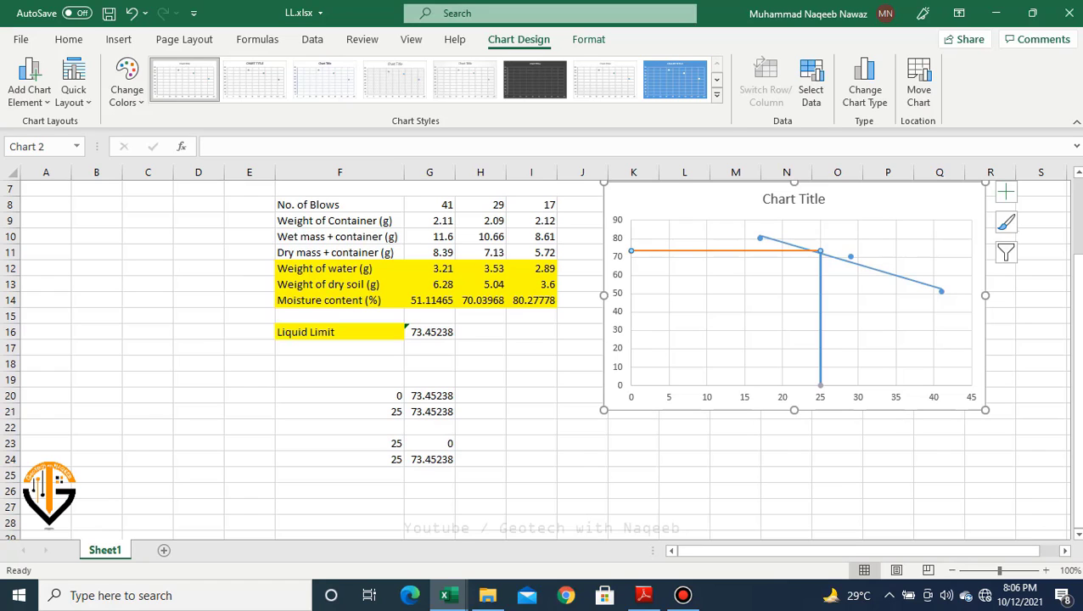
scroll(543, 356, "up", 1)
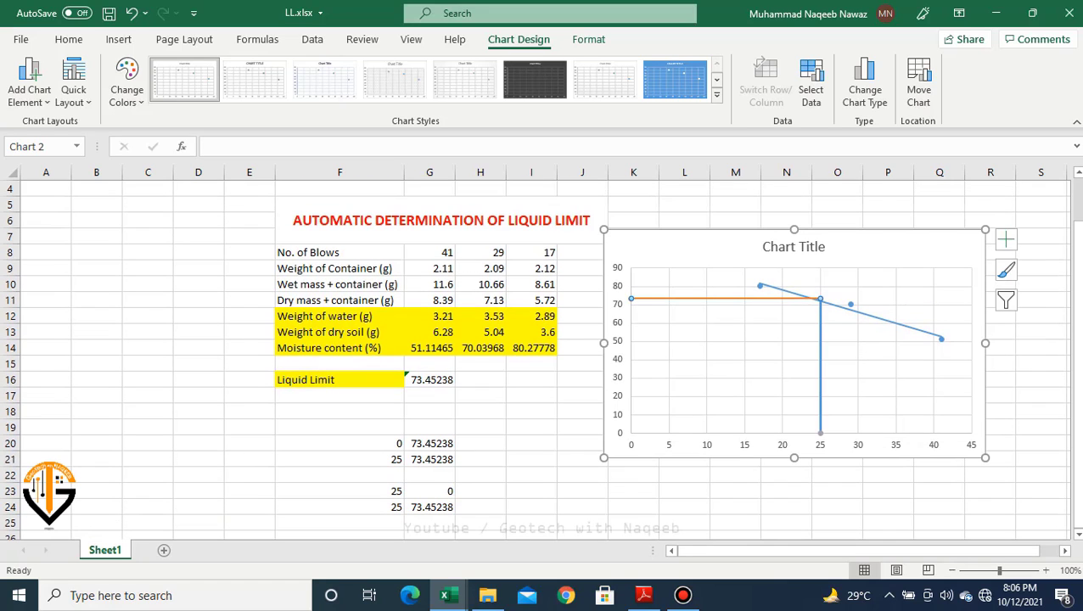